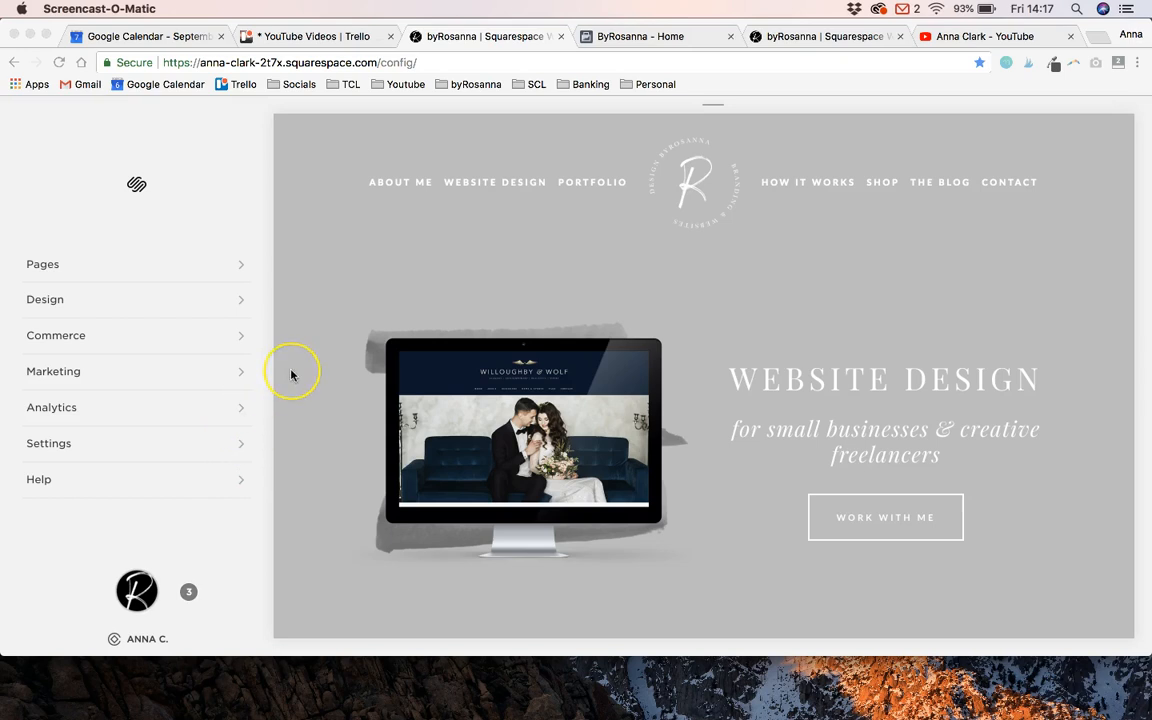
# - Copy the web address of the live byRosanna website
pyautogui.click(786, 37)
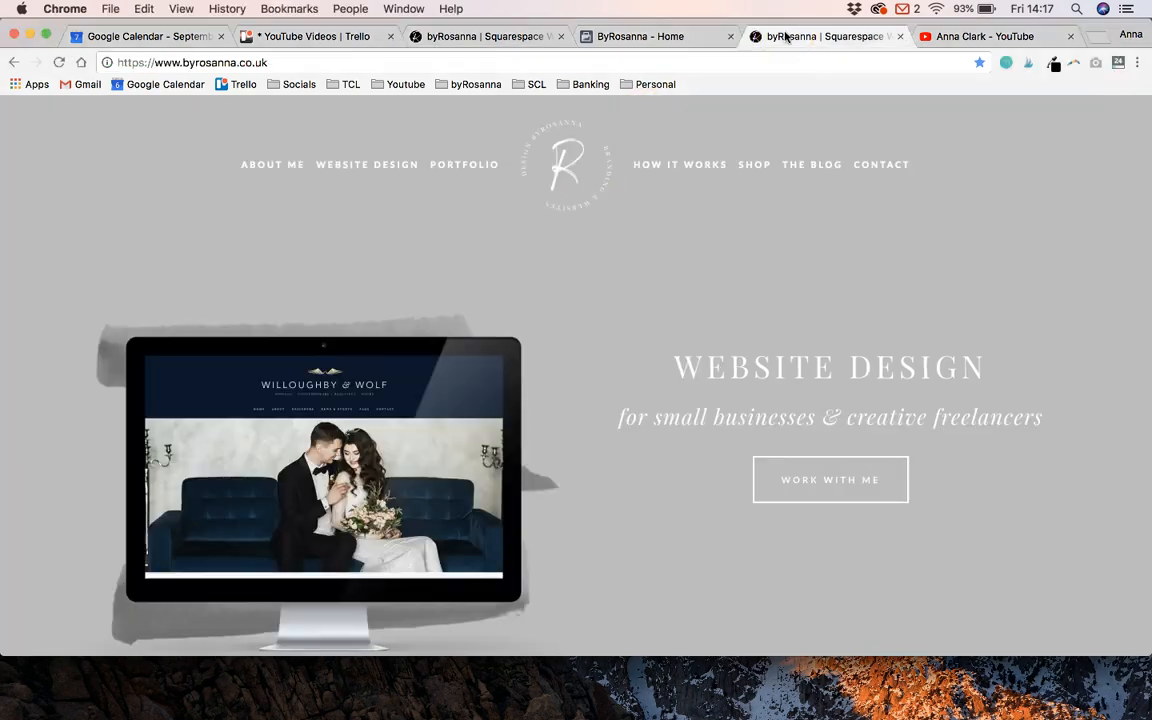
pyautogui.click(377, 62)
pyautogui.press('super+c')
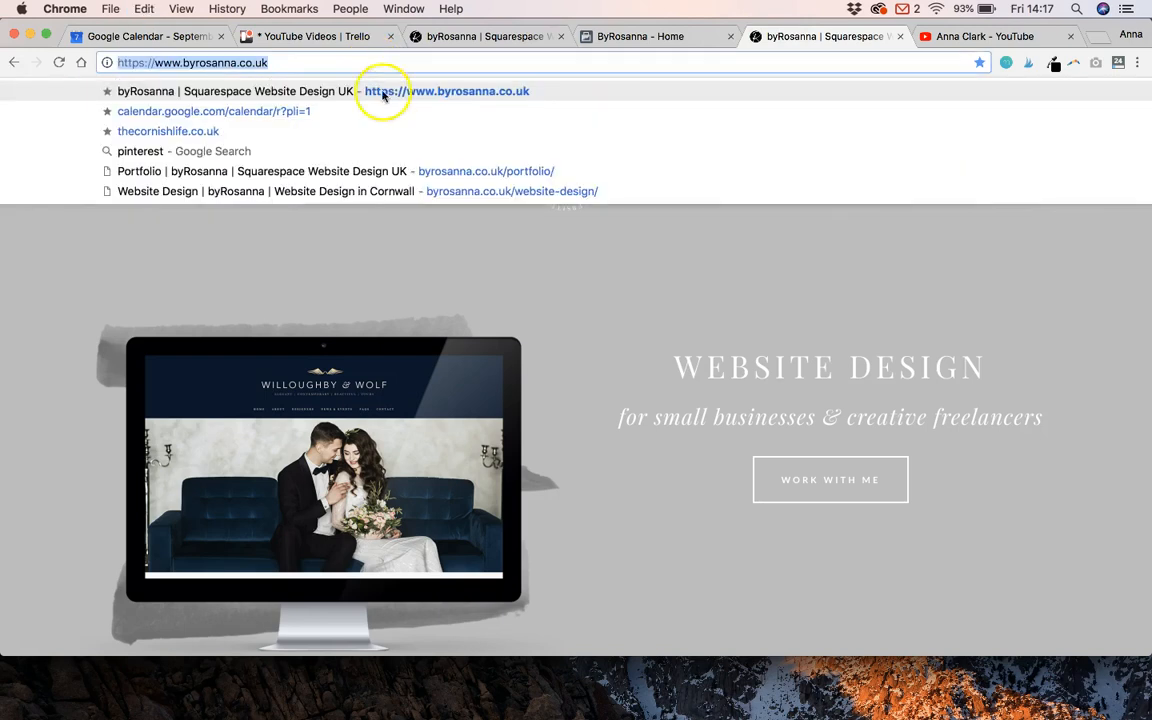
pyautogui.click(372, 230)
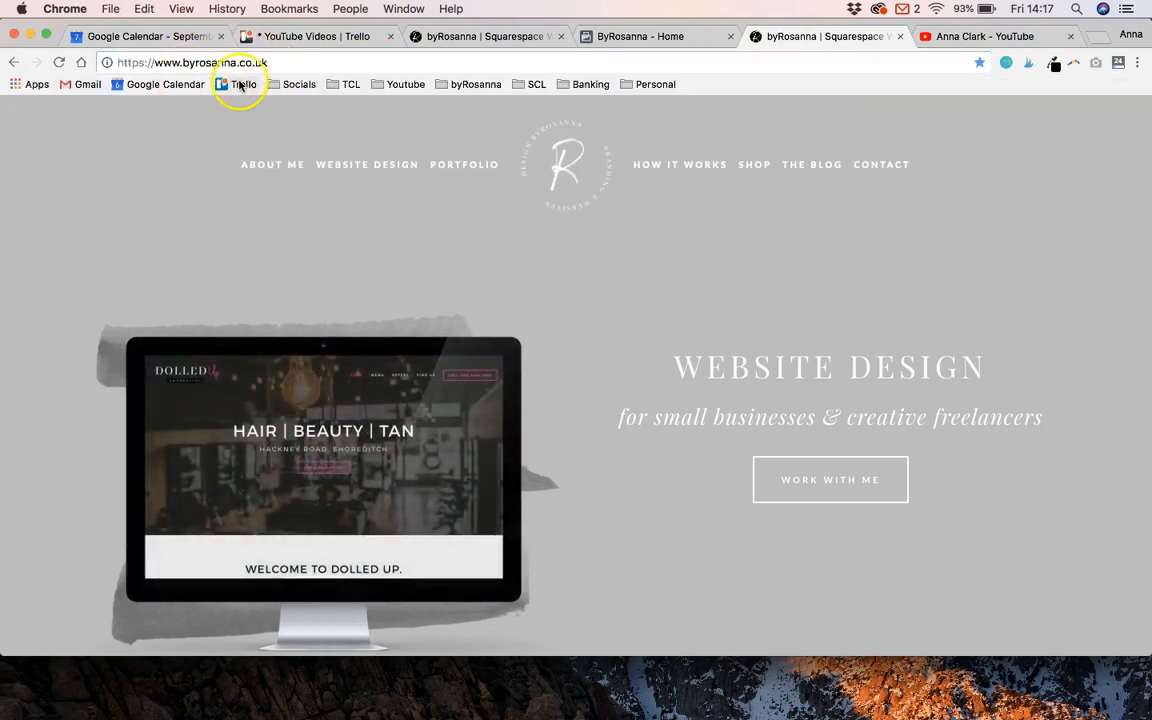
# - Paste the website address into a new post on the ByRosanna Facebook page and review the generated link preview
pyautogui.click(650, 33)
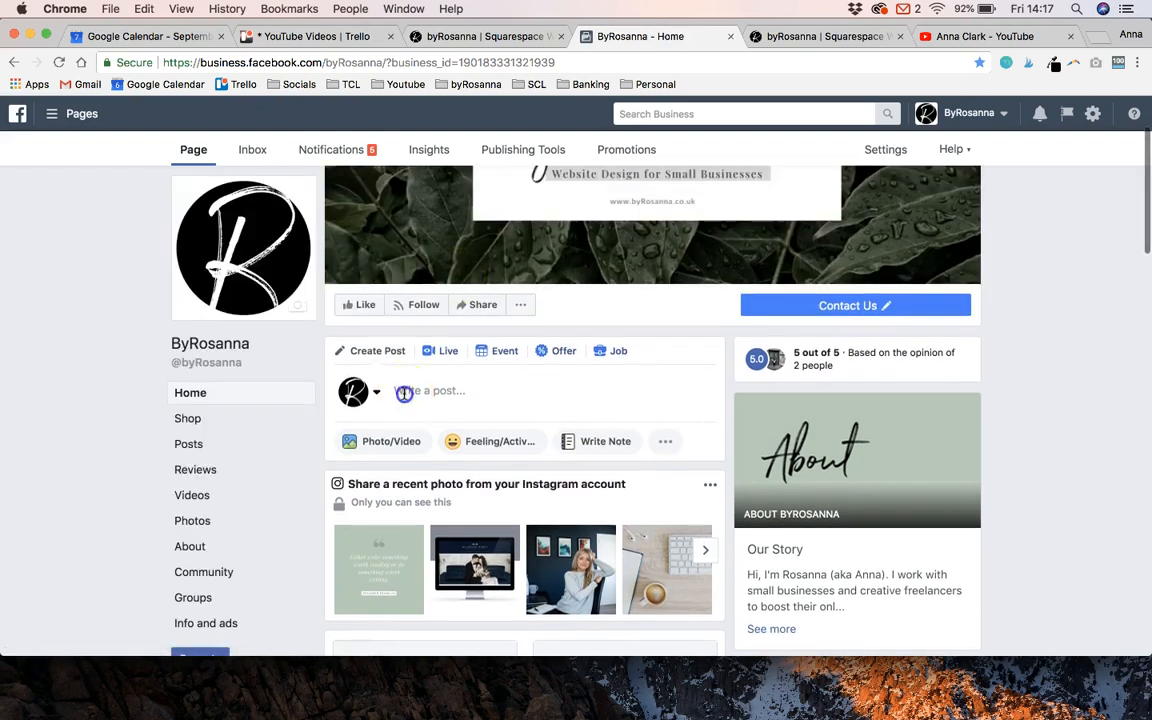
pyautogui.click(405, 391)
pyautogui.press('super+v')
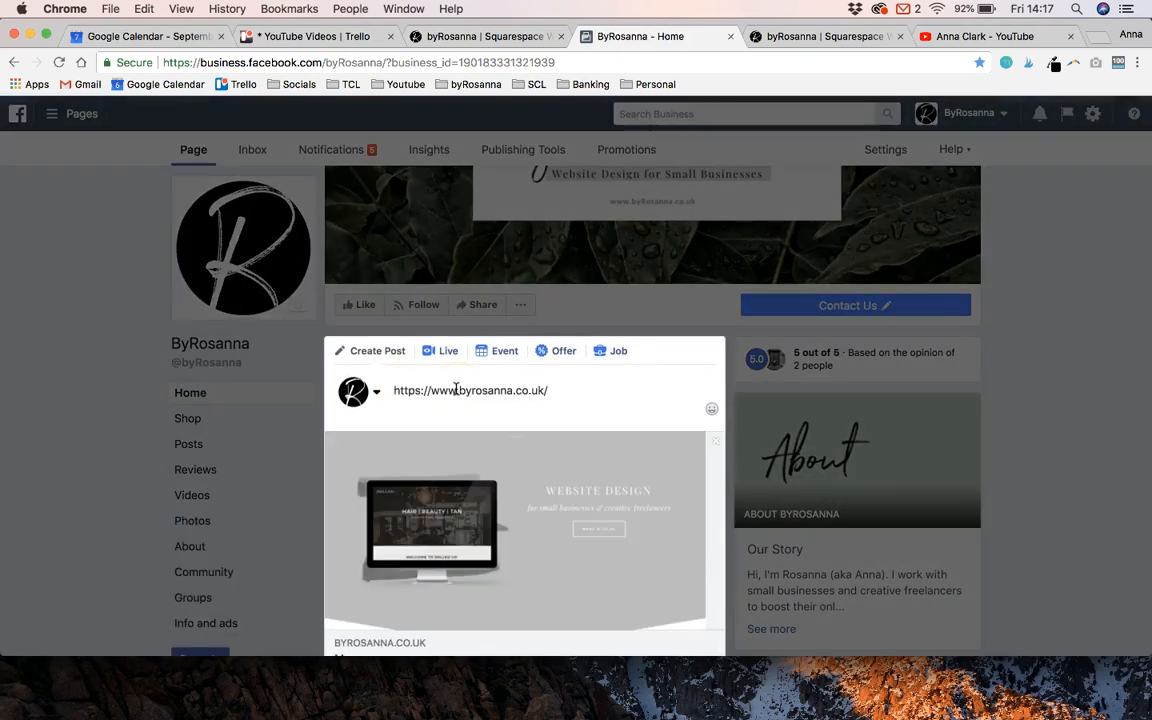
pyautogui.scroll(-4, 455, 390)
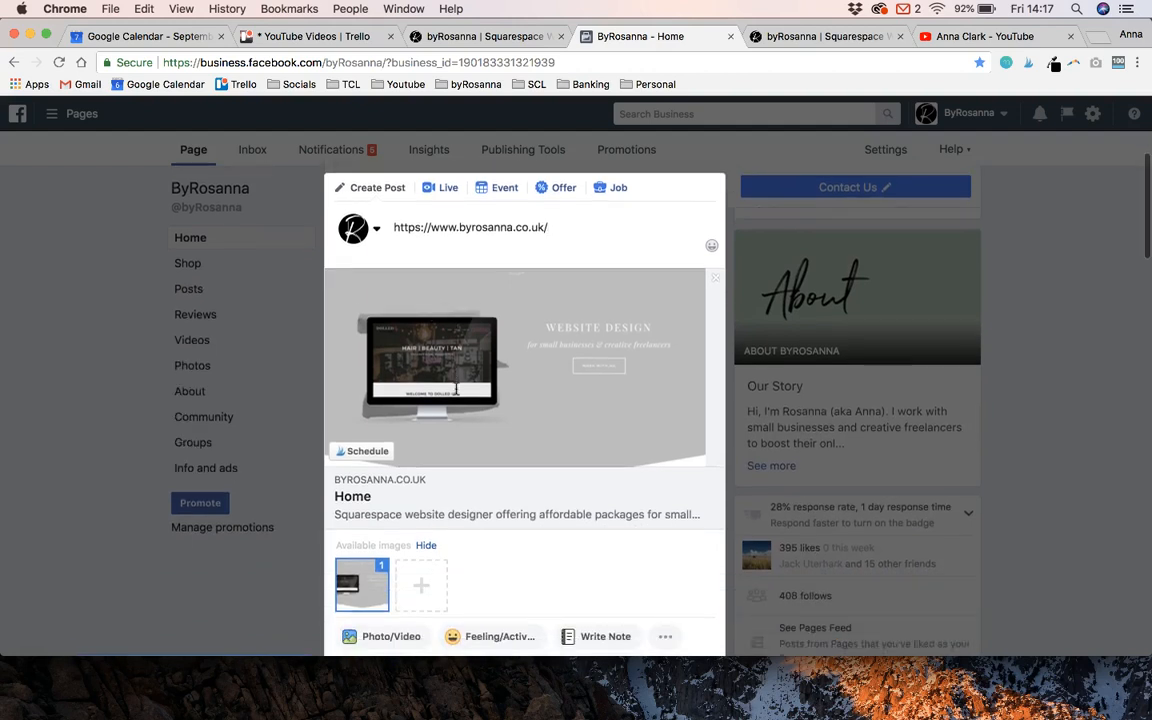
pyautogui.scroll(-1, 456, 390)
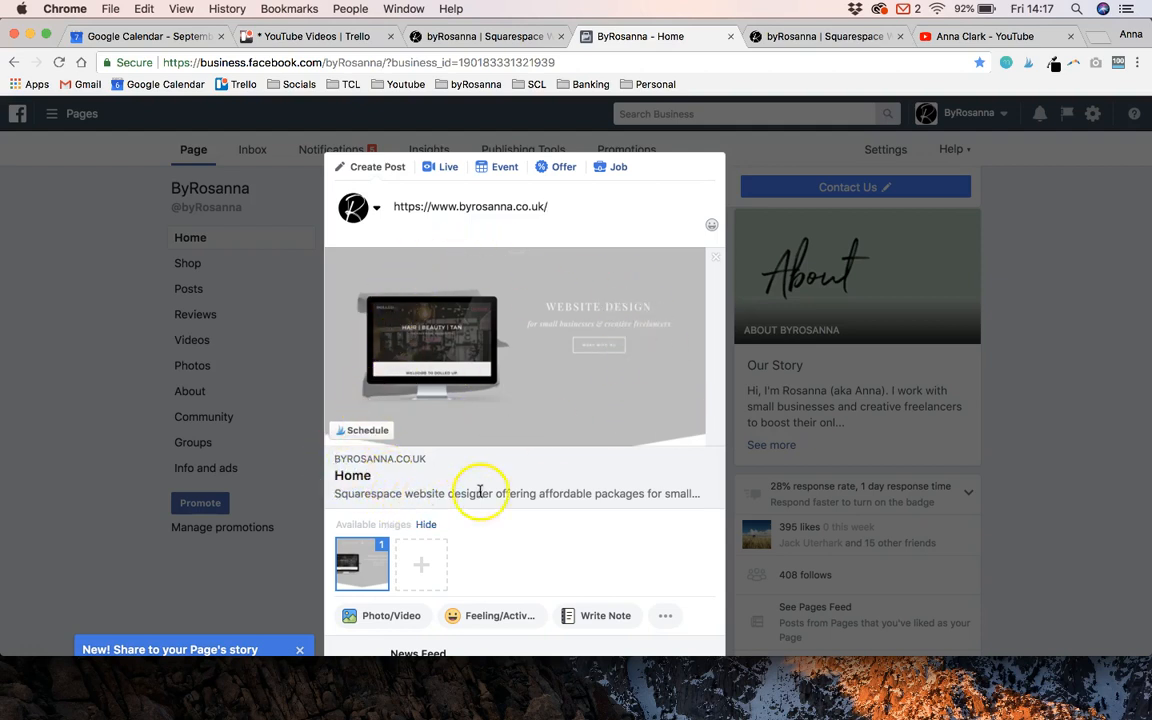
pyautogui.scroll(-2, 428, 497)
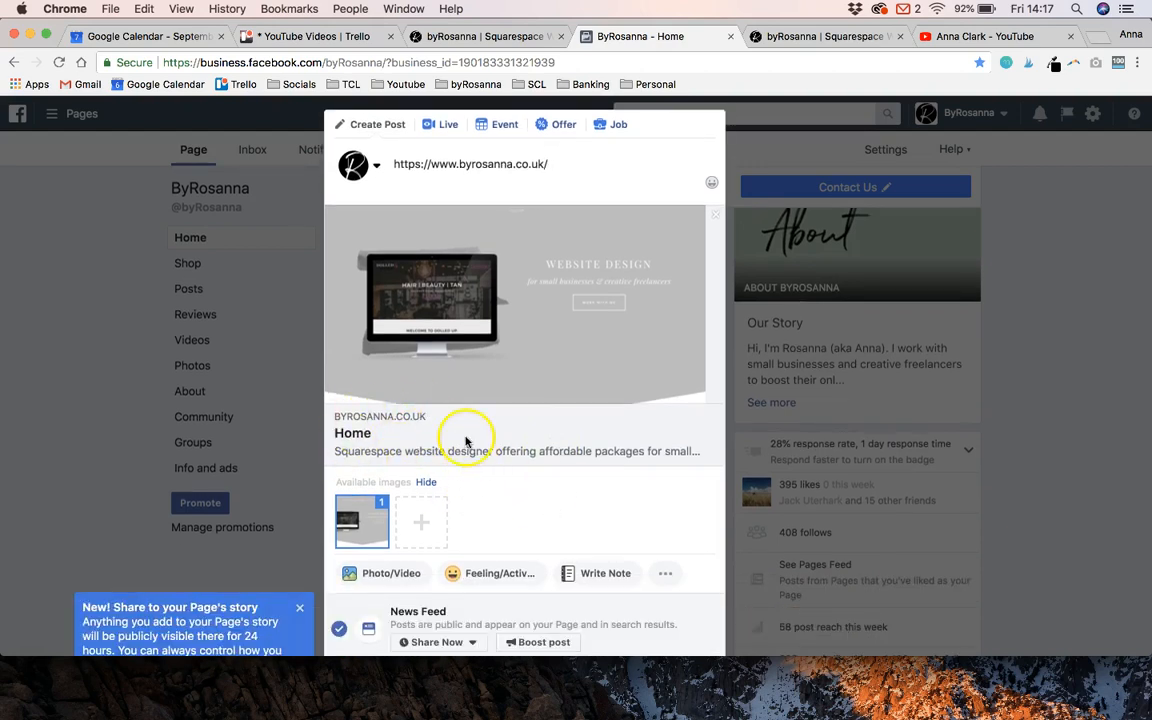
pyautogui.scroll(1, 405, 428)
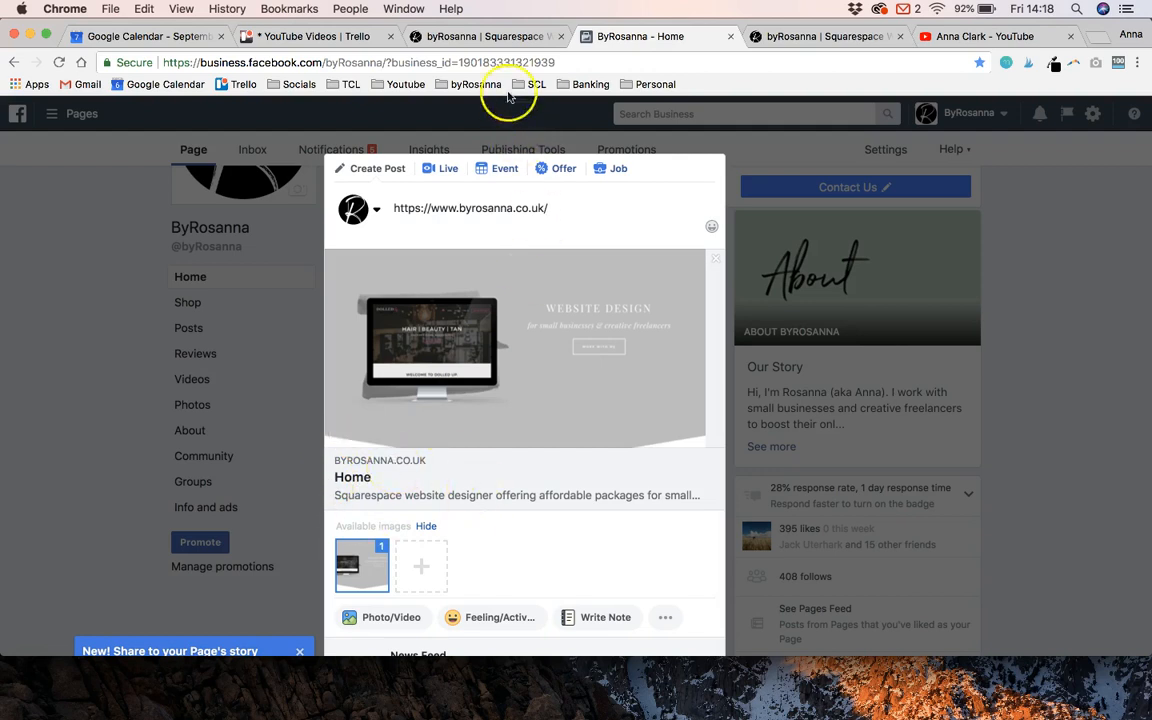
# - Switch to the Squarespace editor and open the site's Logo & Title design settings at the Social Sharing Logo section
pyautogui.click(499, 38)
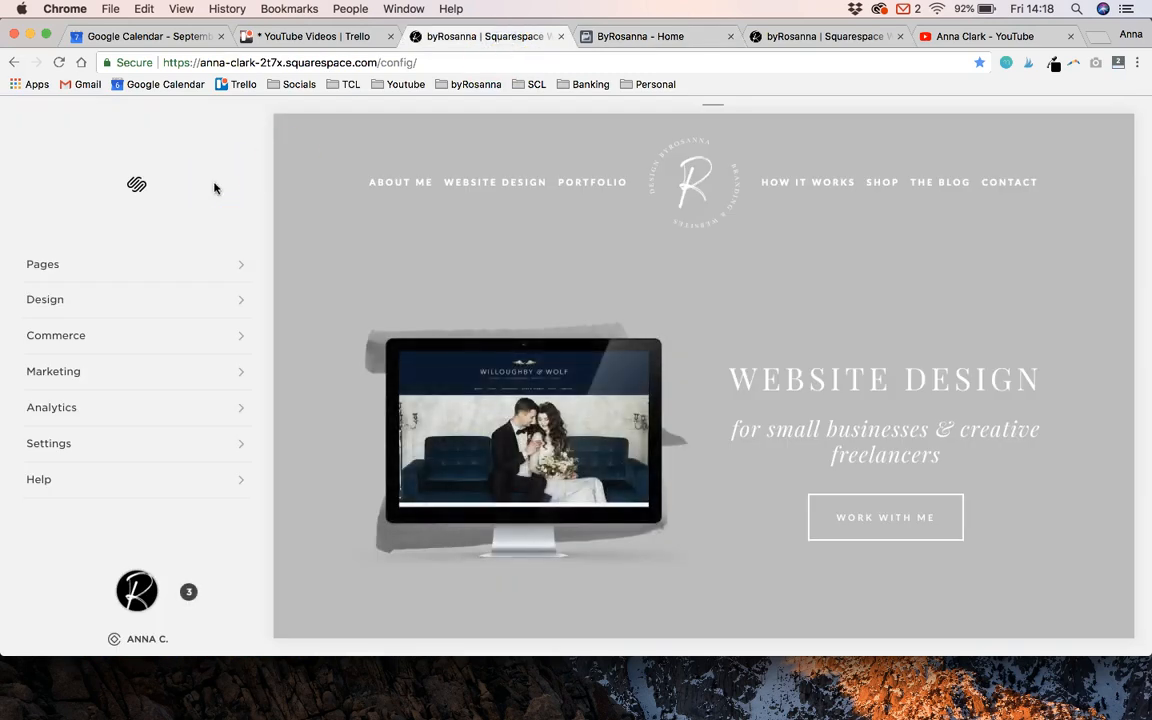
pyautogui.click(184, 299)
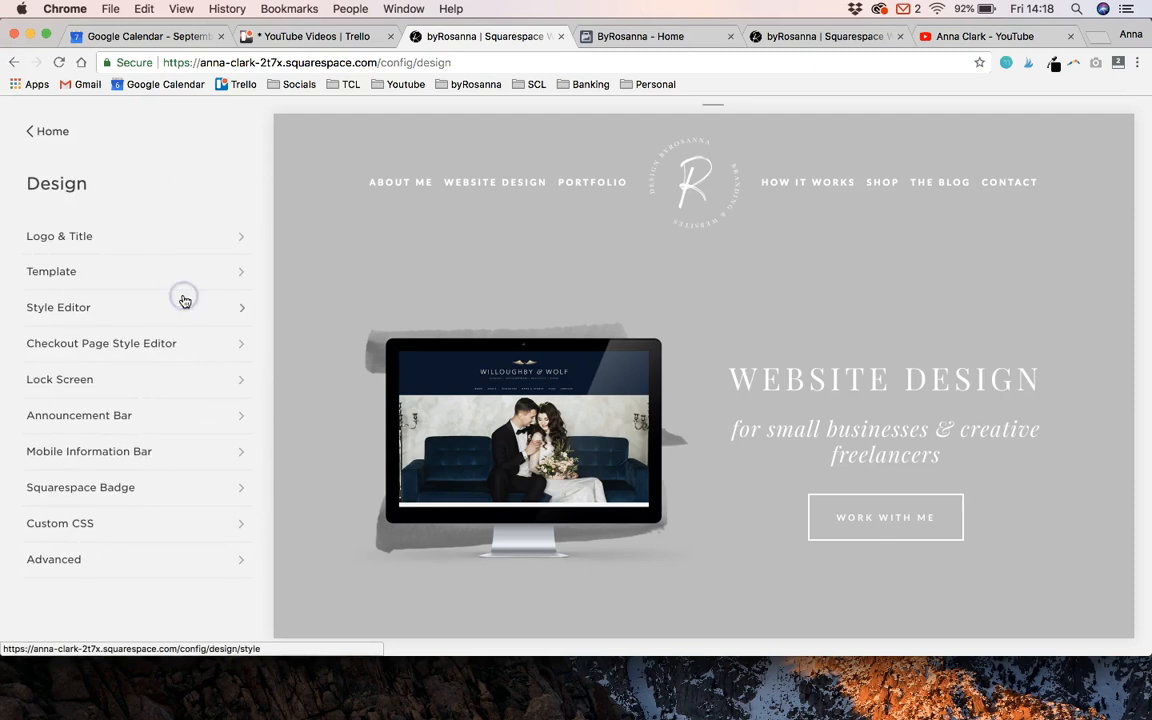
pyautogui.click(159, 244)
pyautogui.scroll(-1, 238, 266)
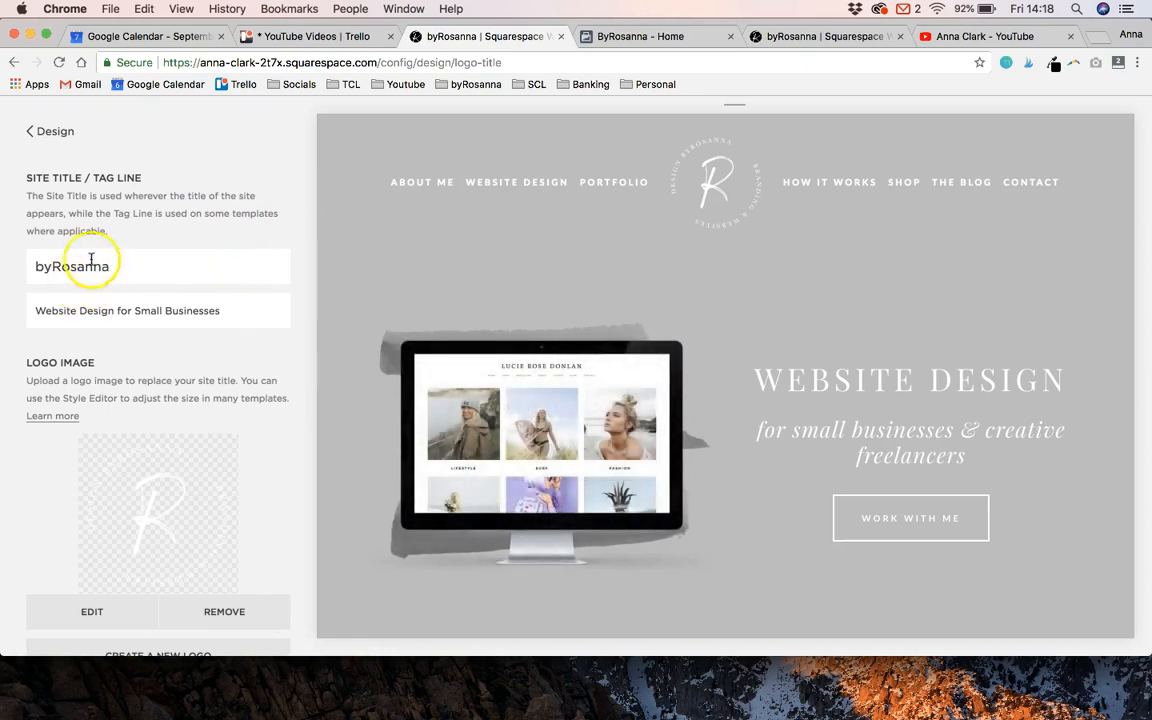
pyautogui.scroll(-1, 158, 365)
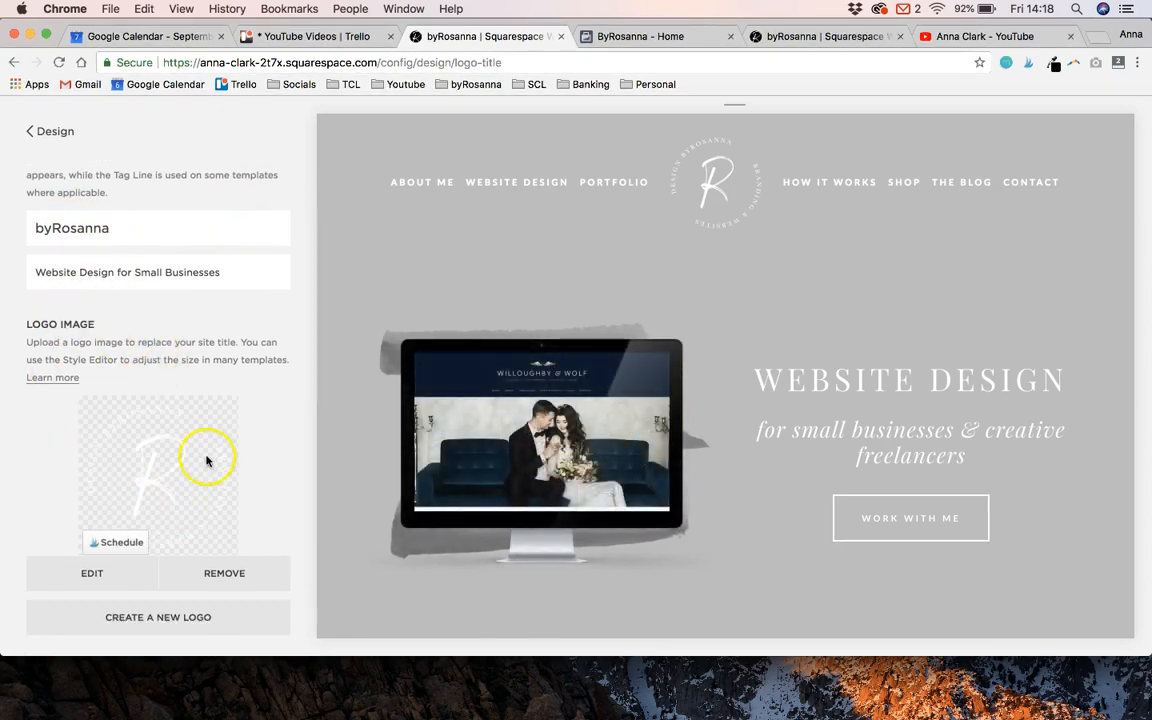
pyautogui.scroll(-5, 272, 393)
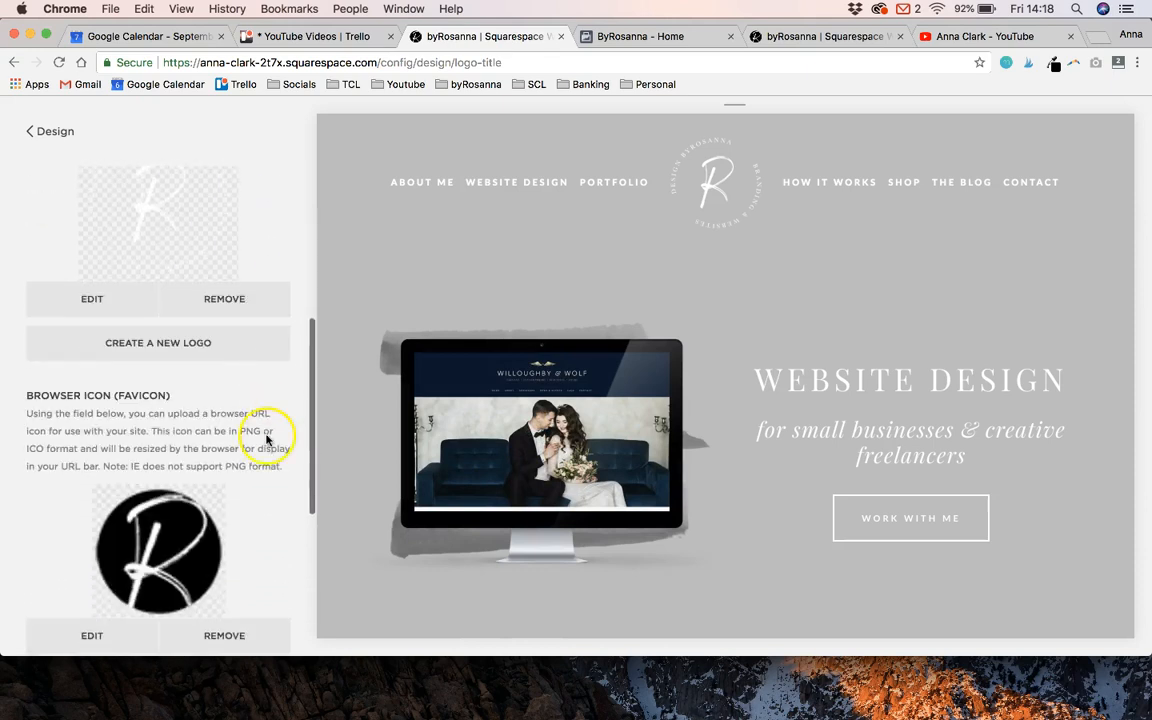
pyautogui.scroll(-2, 266, 438)
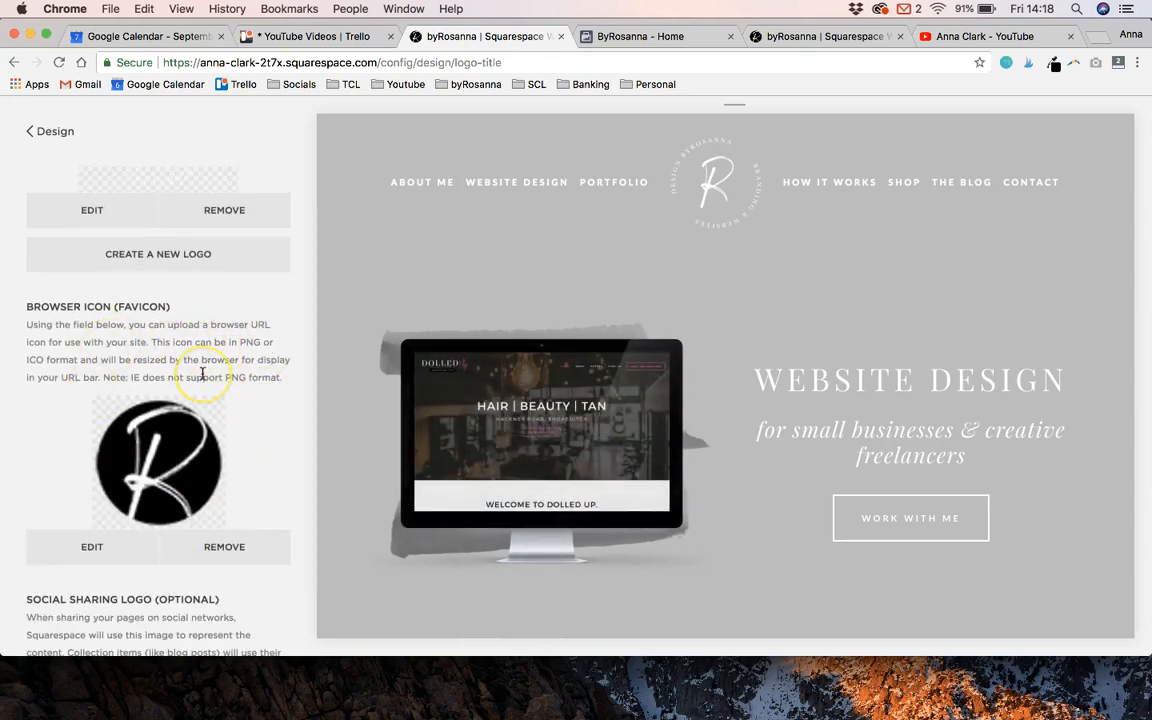
pyautogui.scroll(-1, 202, 373)
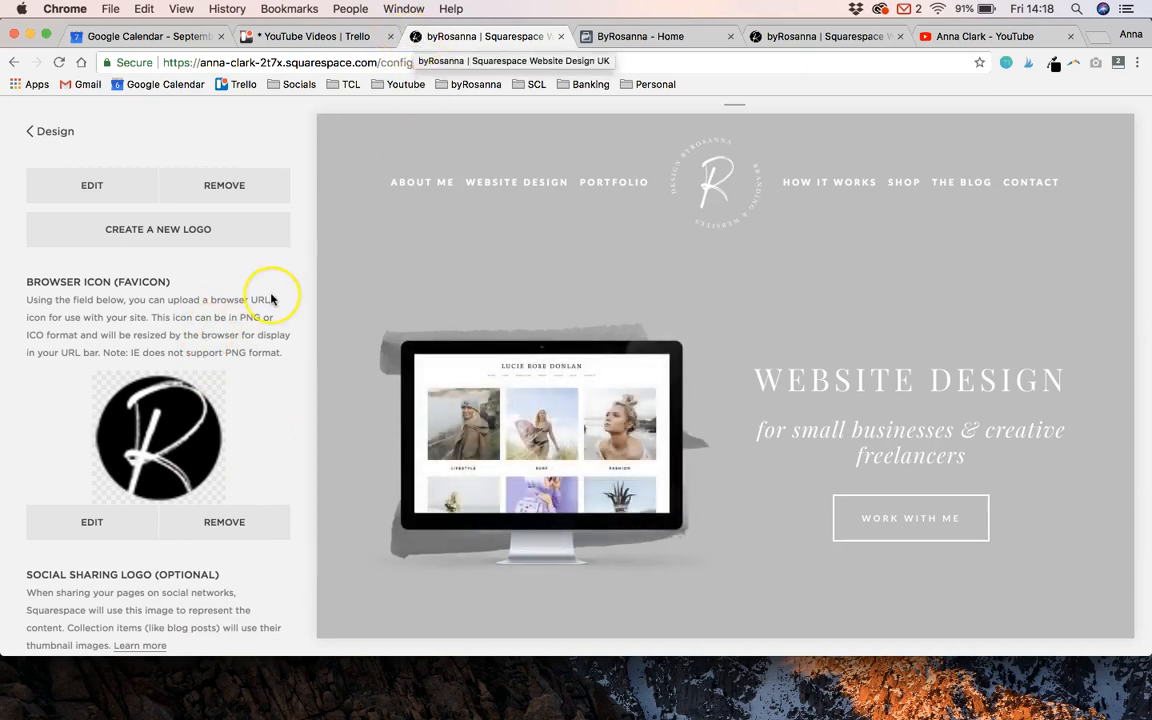
pyautogui.scroll(-3, 270, 298)
pyautogui.scroll(-2, 270, 298)
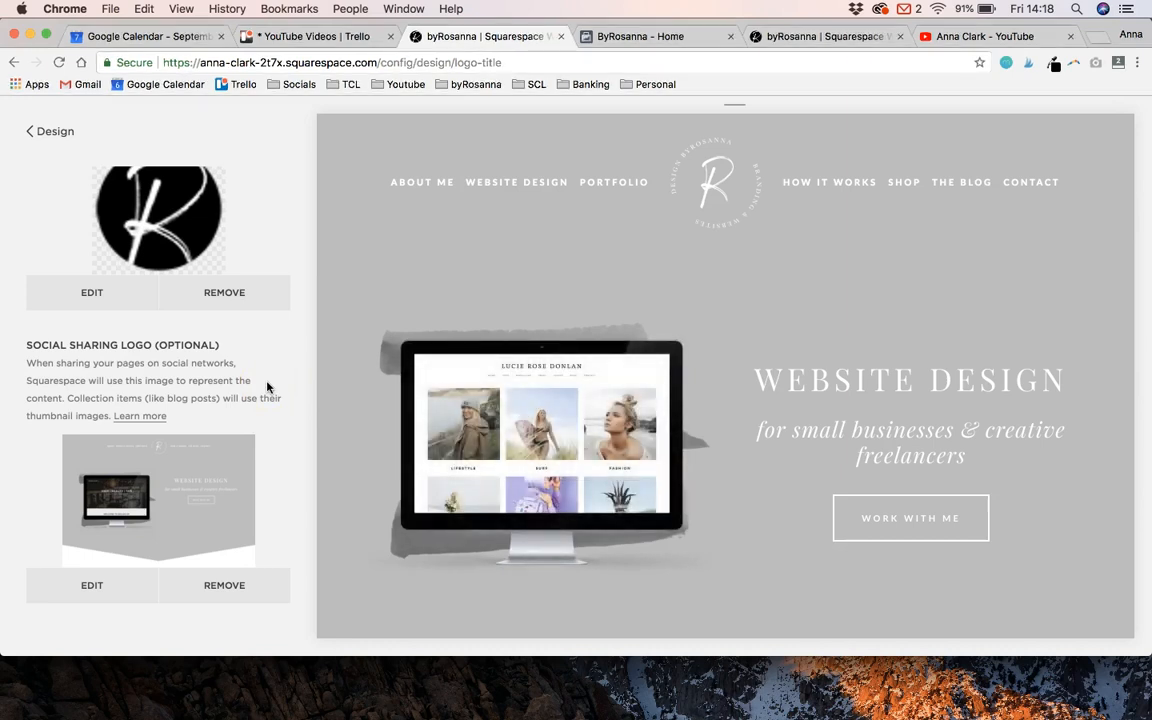
# - Compare the social sharing logo with the Facebook link preview image, and remove the existing logo in Squarespace
pyautogui.click(628, 36)
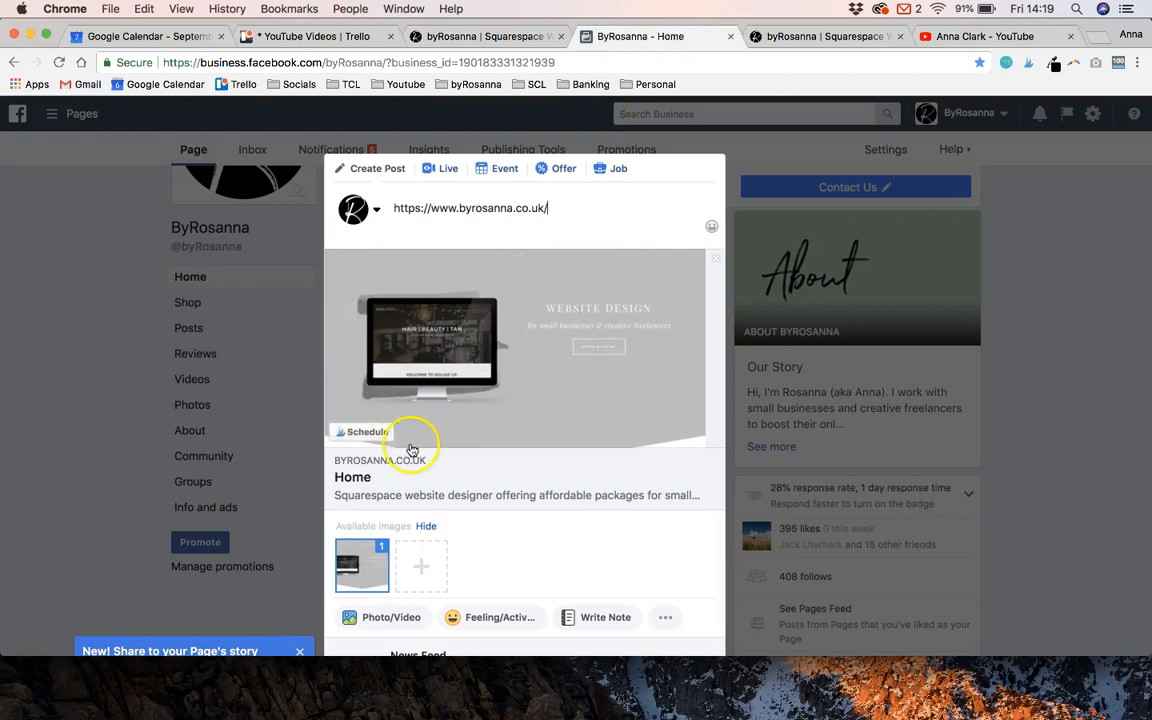
pyautogui.click(492, 36)
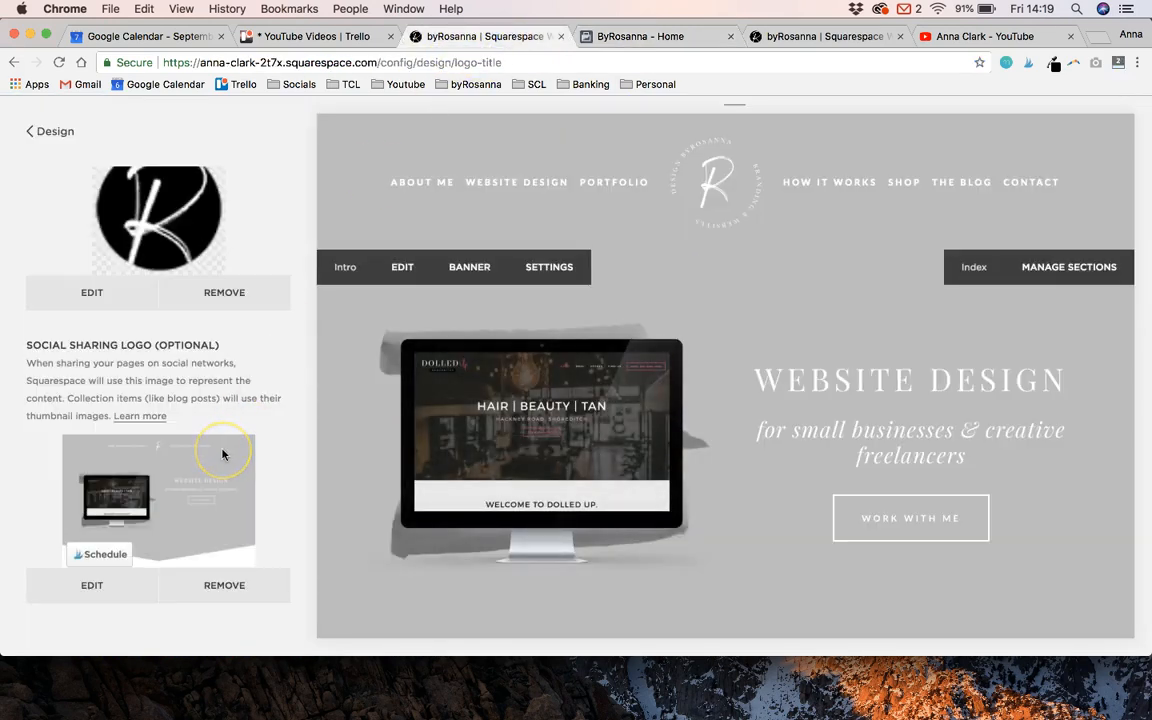
pyautogui.click(238, 588)
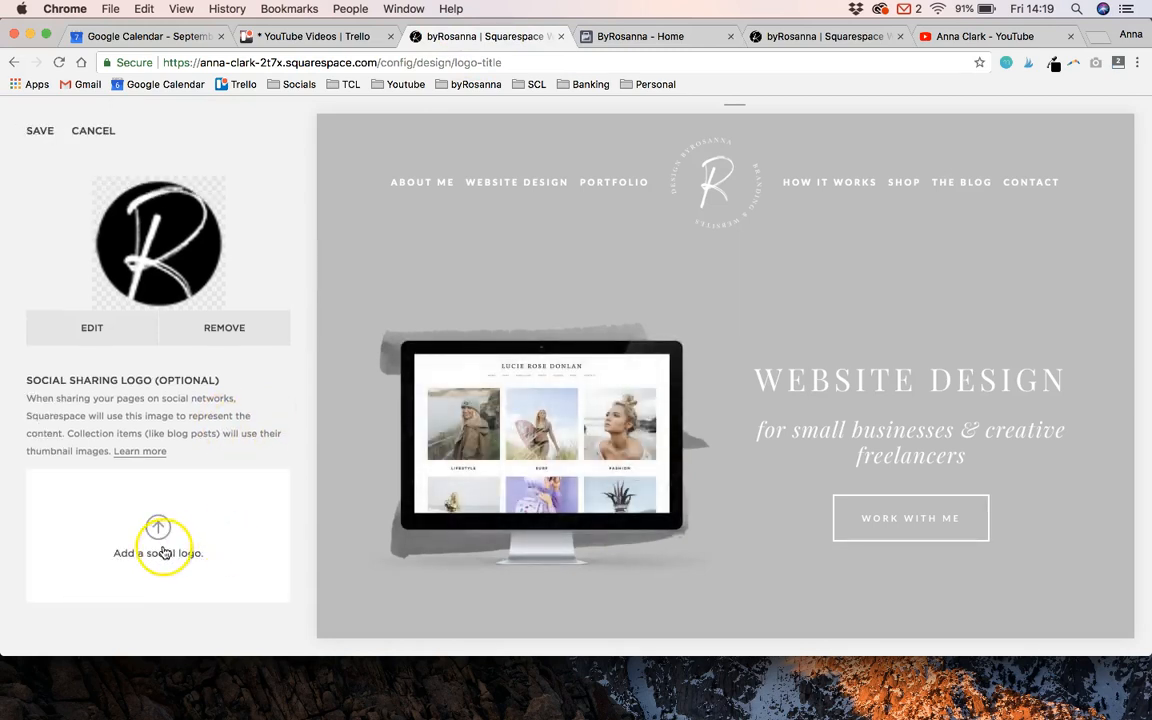
# - Upload FB.png from the Desktop as the new social sharing logo and save the change
pyautogui.click(163, 553)
pyautogui.click(340, 281)
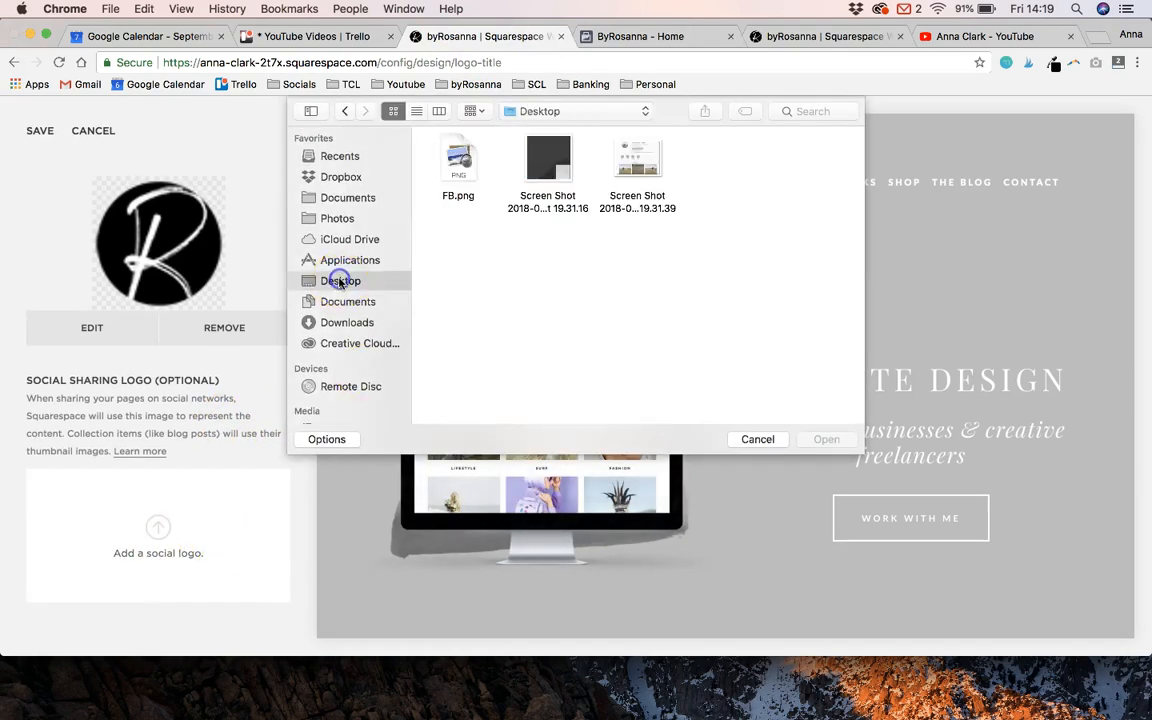
pyautogui.click(458, 160)
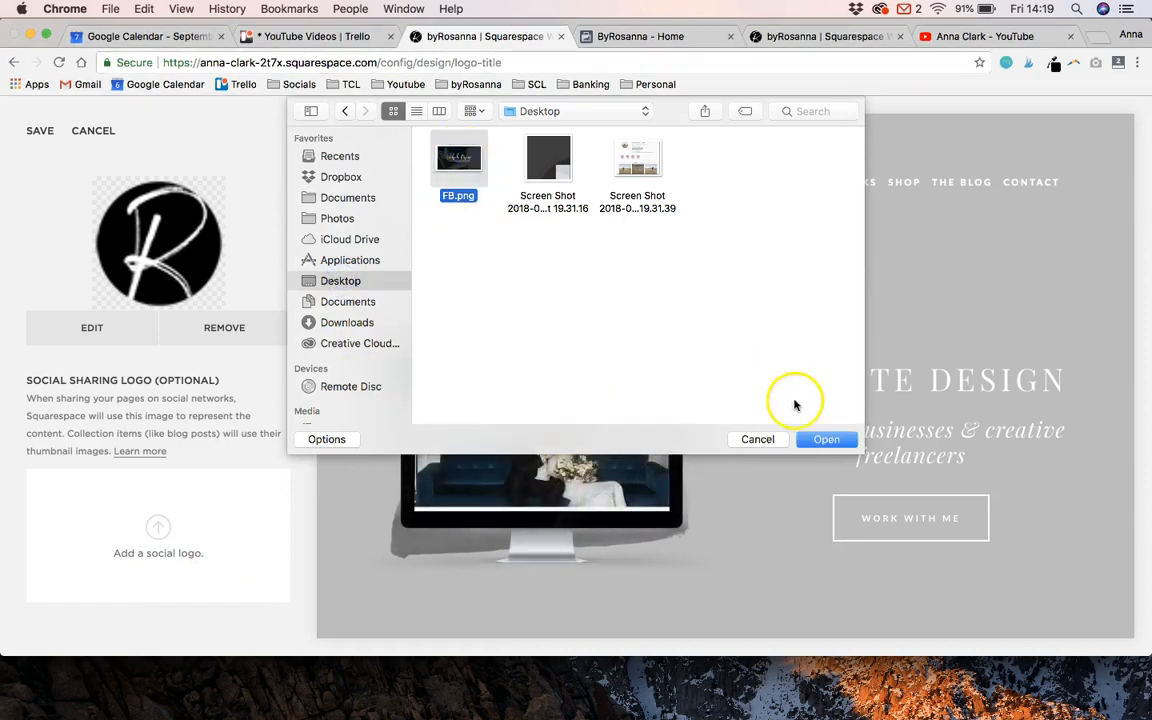
pyautogui.click(826, 440)
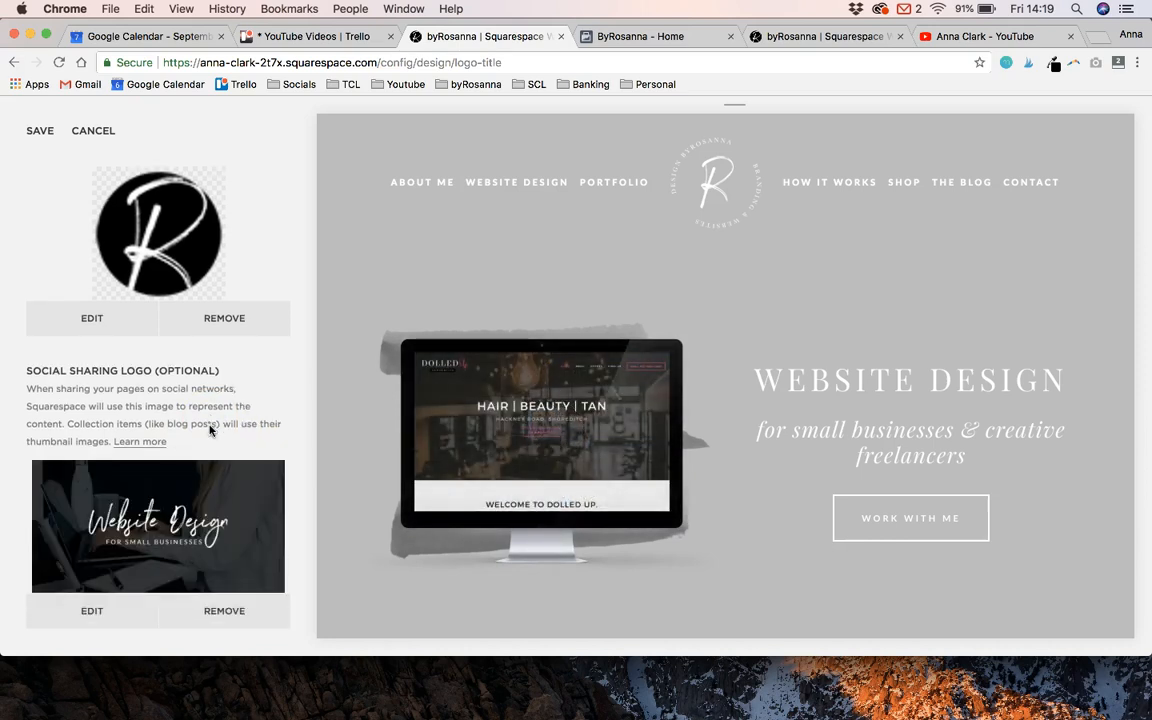
pyautogui.scroll(-1, 210, 430)
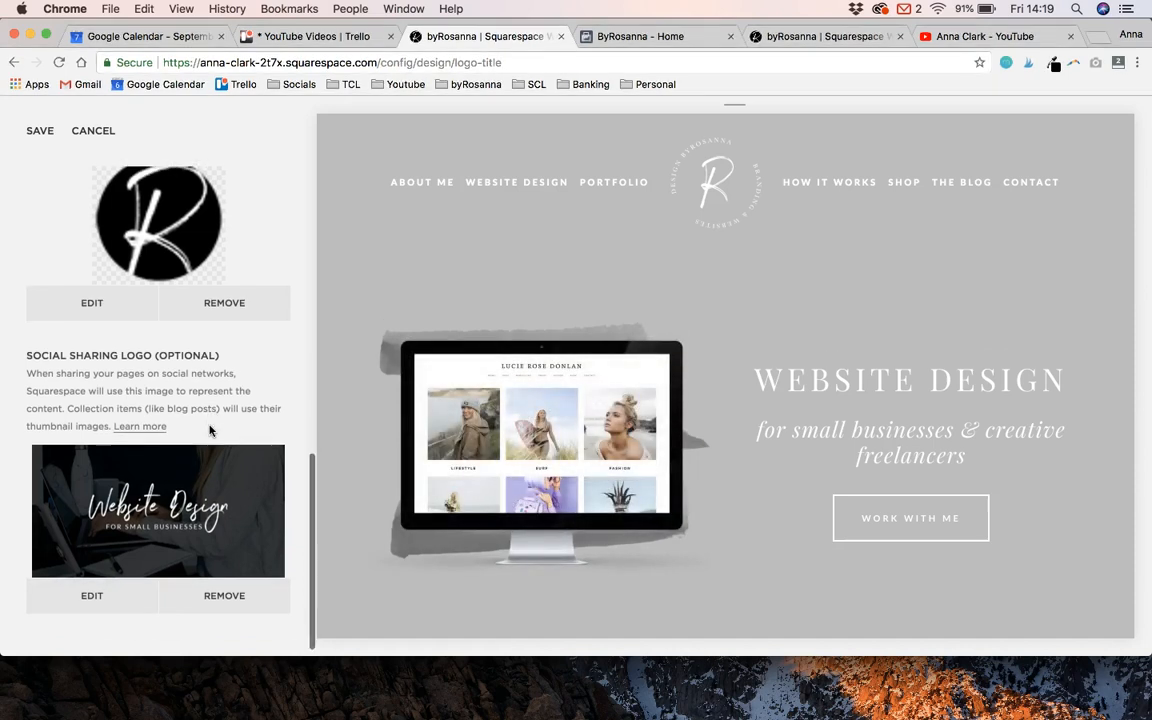
pyautogui.scroll(-1, 230, 404)
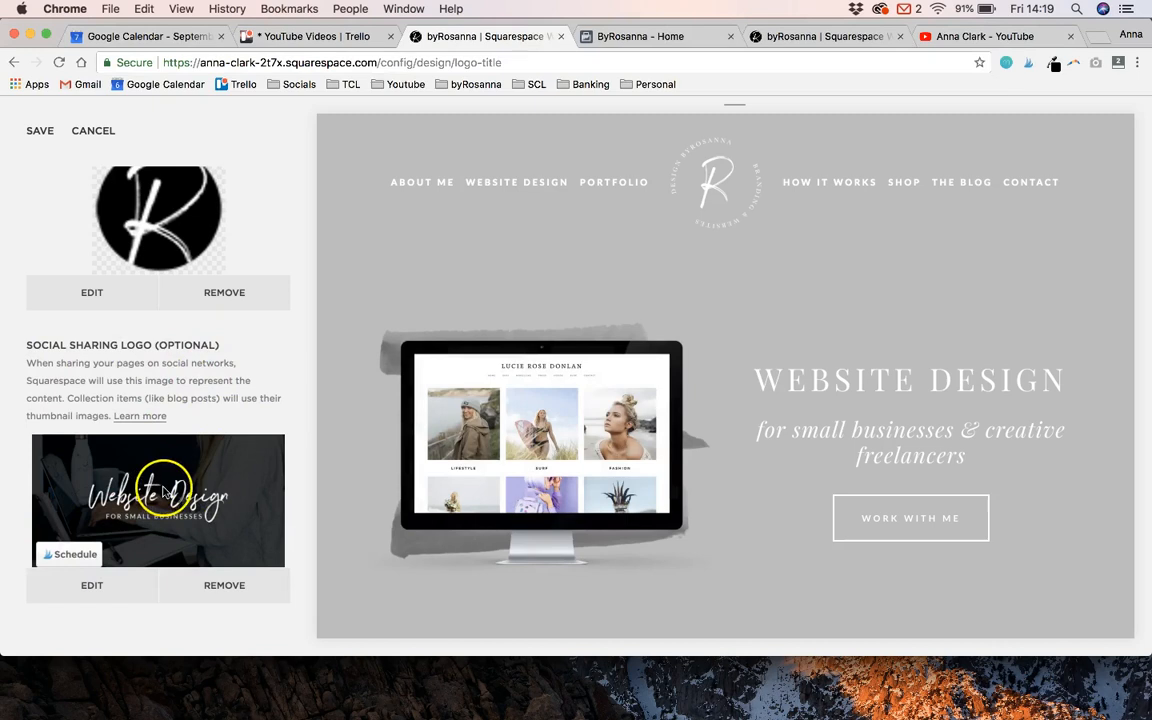
pyautogui.click(39, 132)
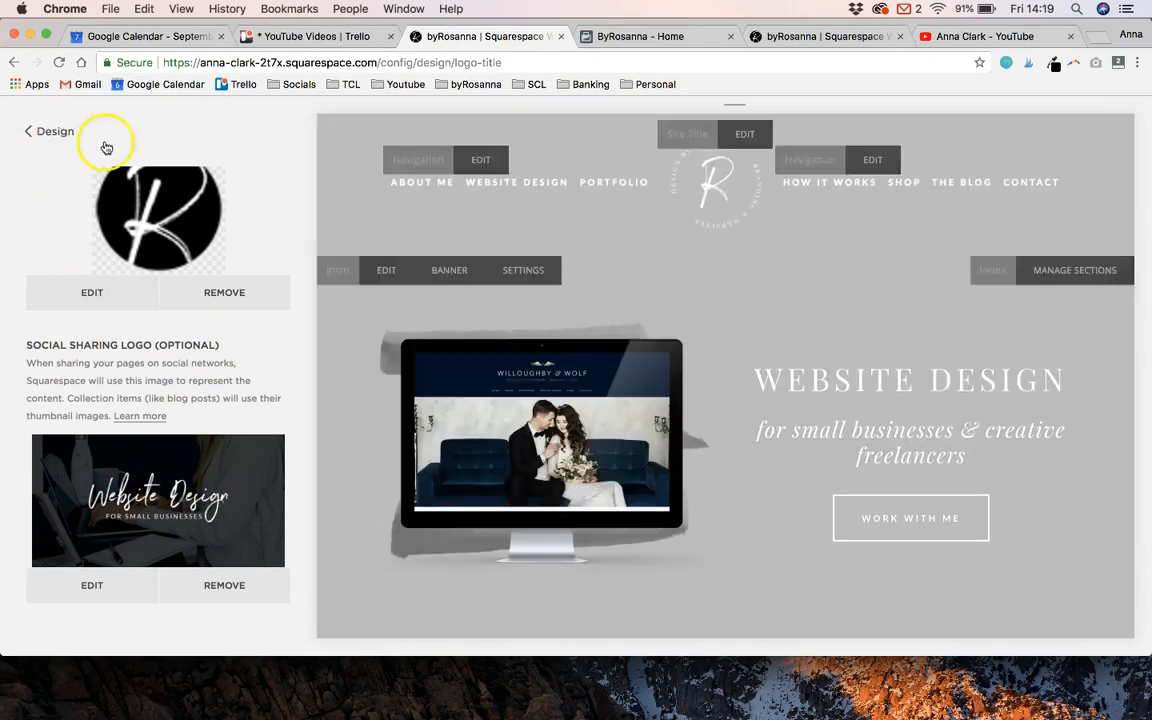
# - Check the title and description in the Facebook link preview against the site's page list in Squarespace
pyautogui.click(662, 37)
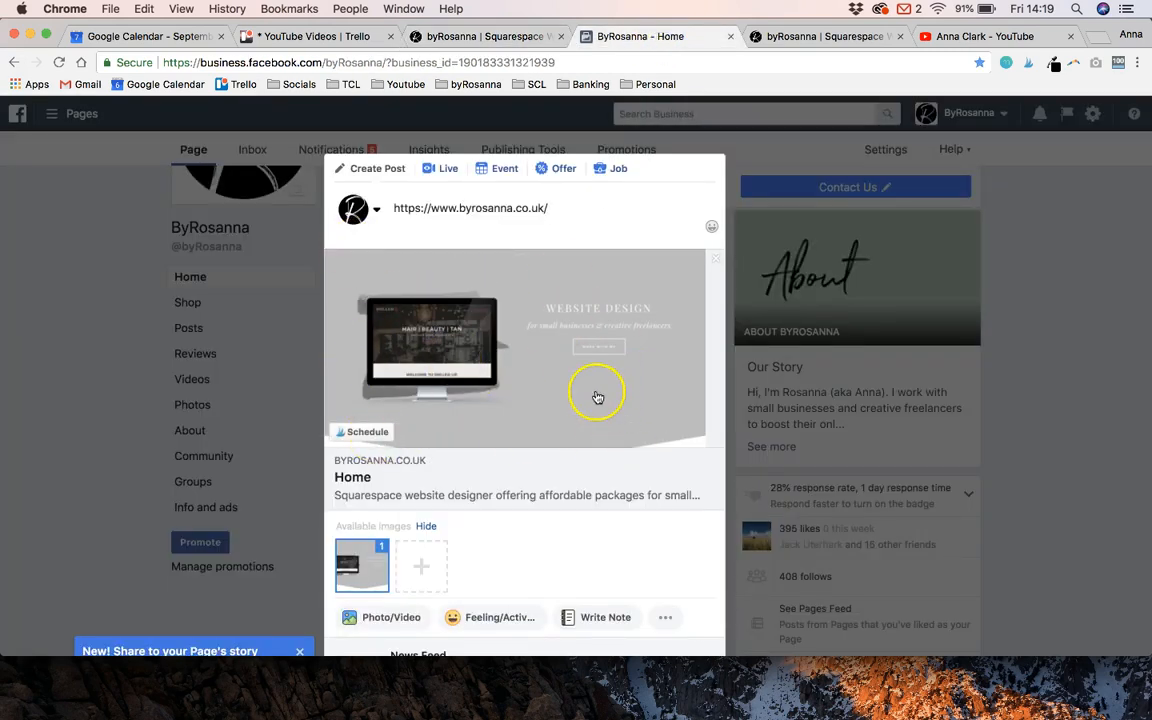
pyautogui.click(487, 37)
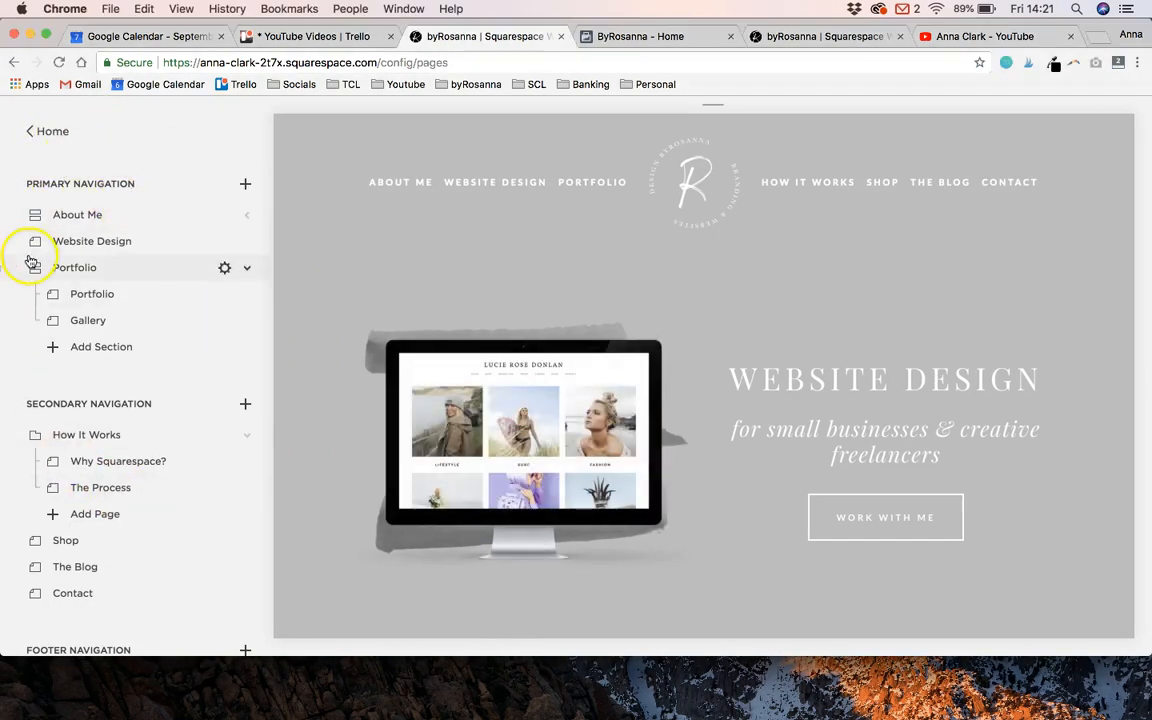
pyautogui.click(36, 131)
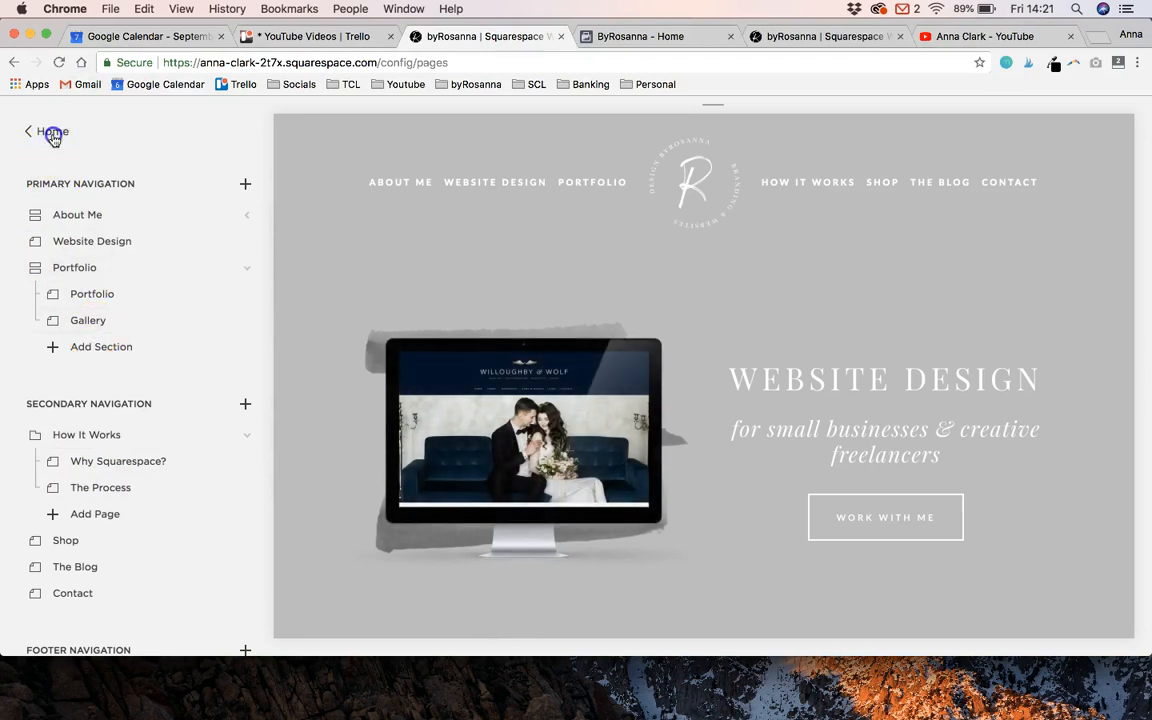
pyautogui.click(62, 272)
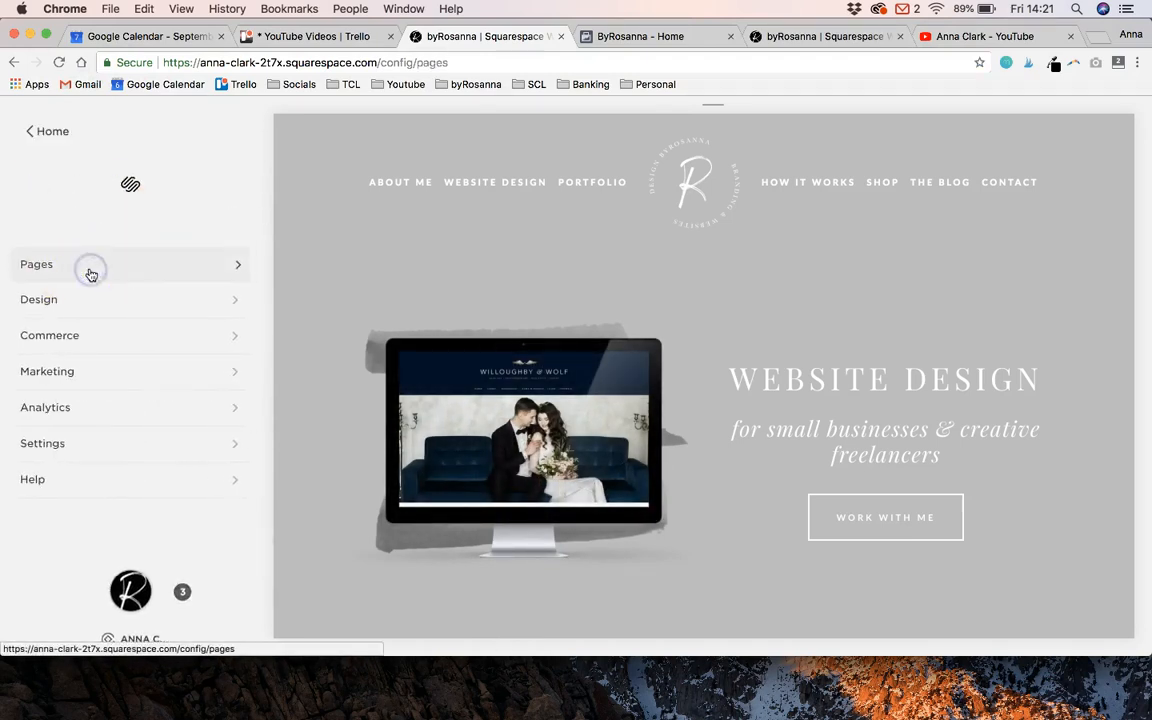
pyautogui.click(640, 38)
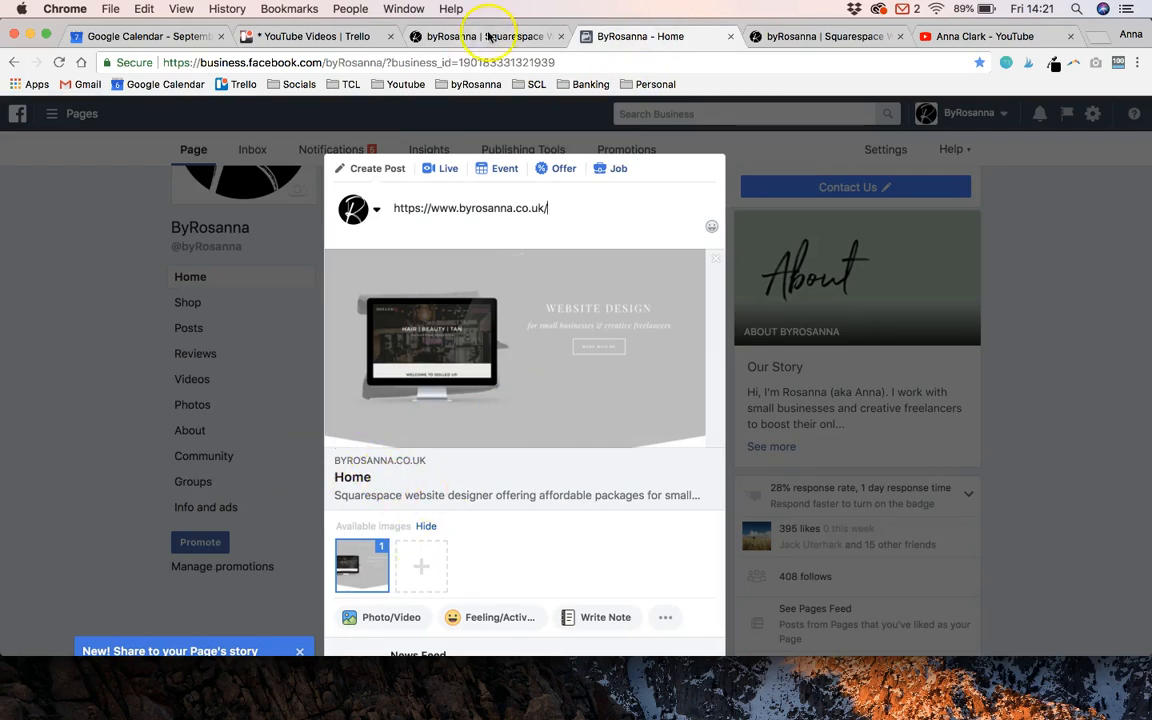
# - Open the settings of the unlinked Home page in Squarespace and review its page title and description
pyautogui.click(481, 35)
pyautogui.scroll(-8, 173, 464)
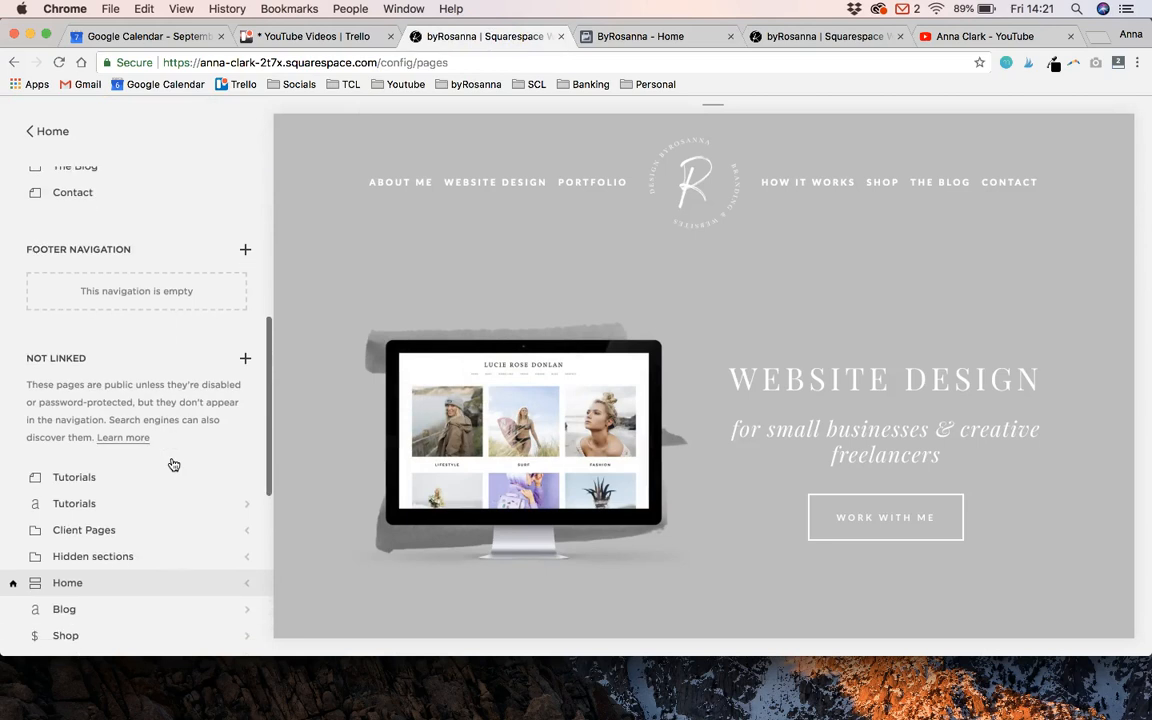
pyautogui.scroll(-2, 173, 464)
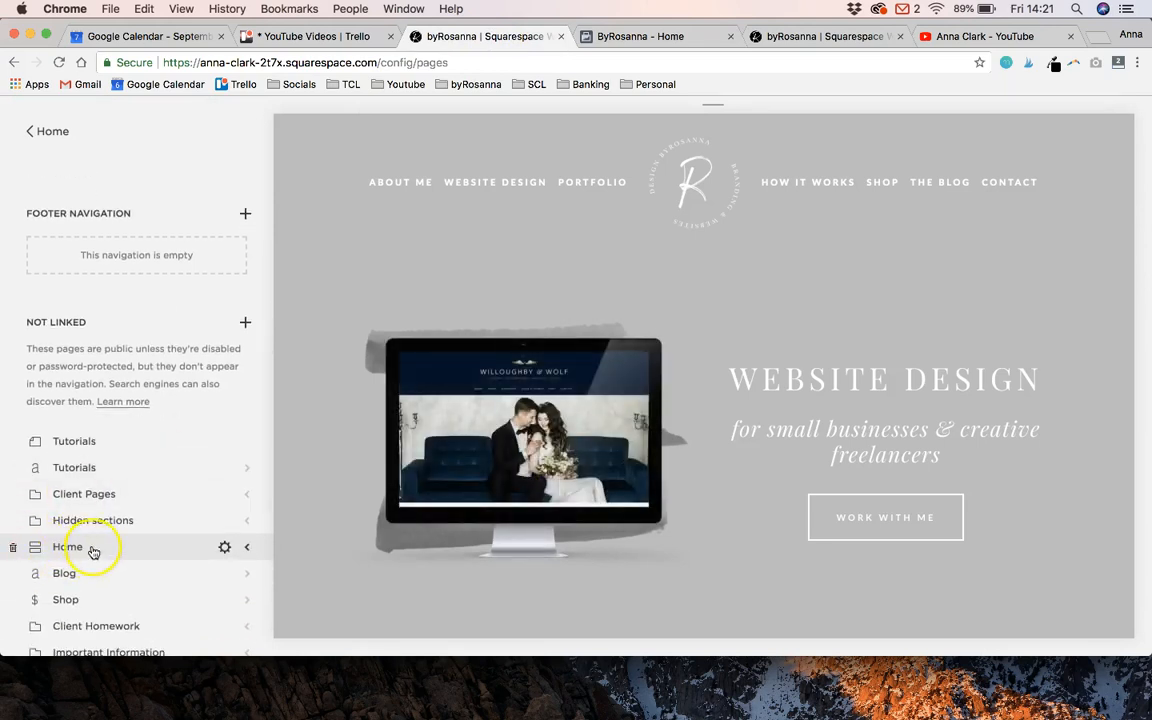
pyautogui.click(228, 549)
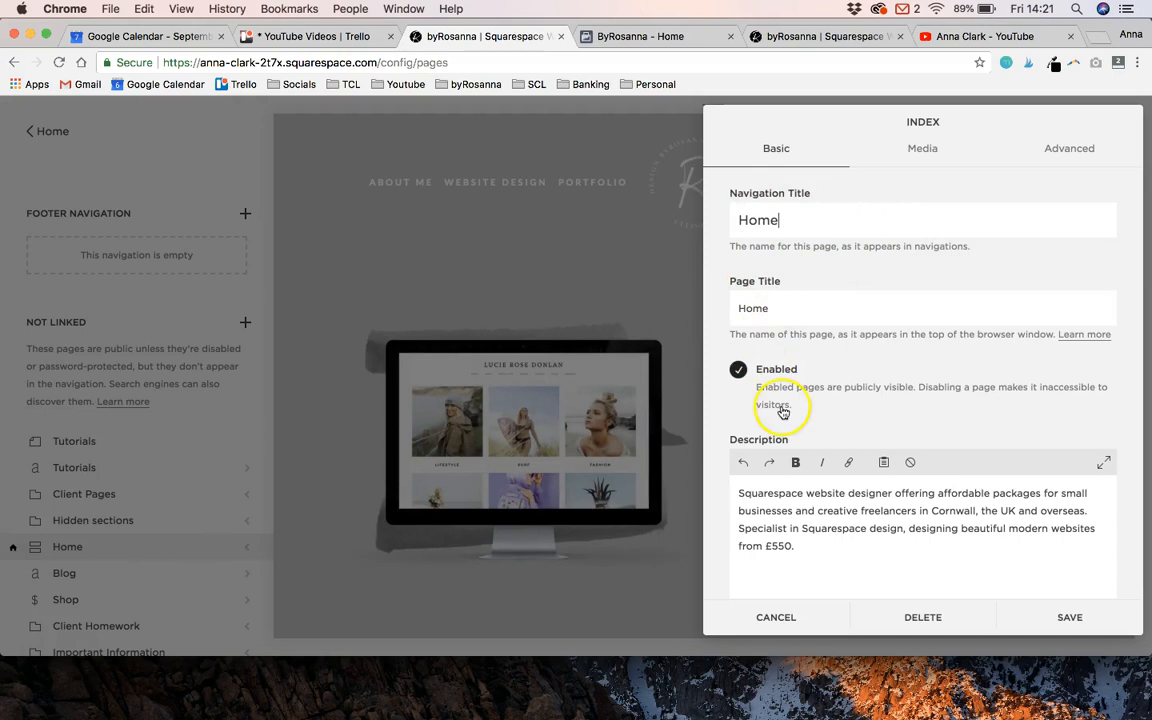
pyautogui.scroll(-2, 784, 408)
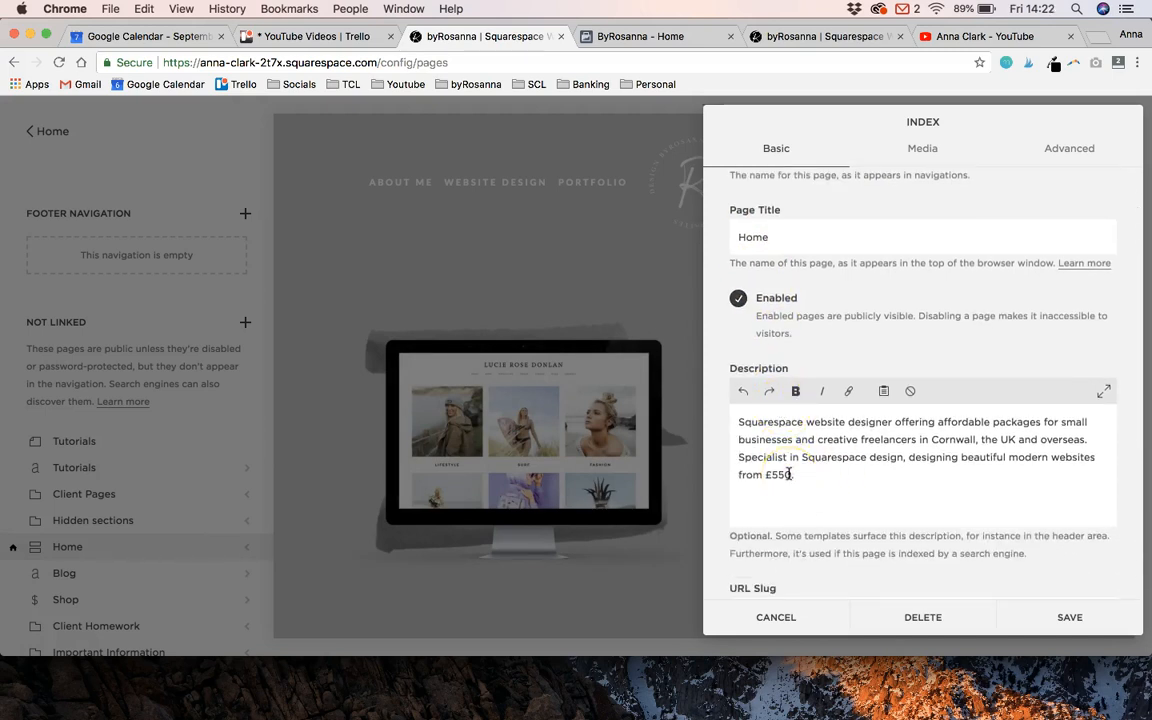
# - Compare the Home page's description and title in Squarespace with the text in the Facebook link preview
pyautogui.click(633, 37)
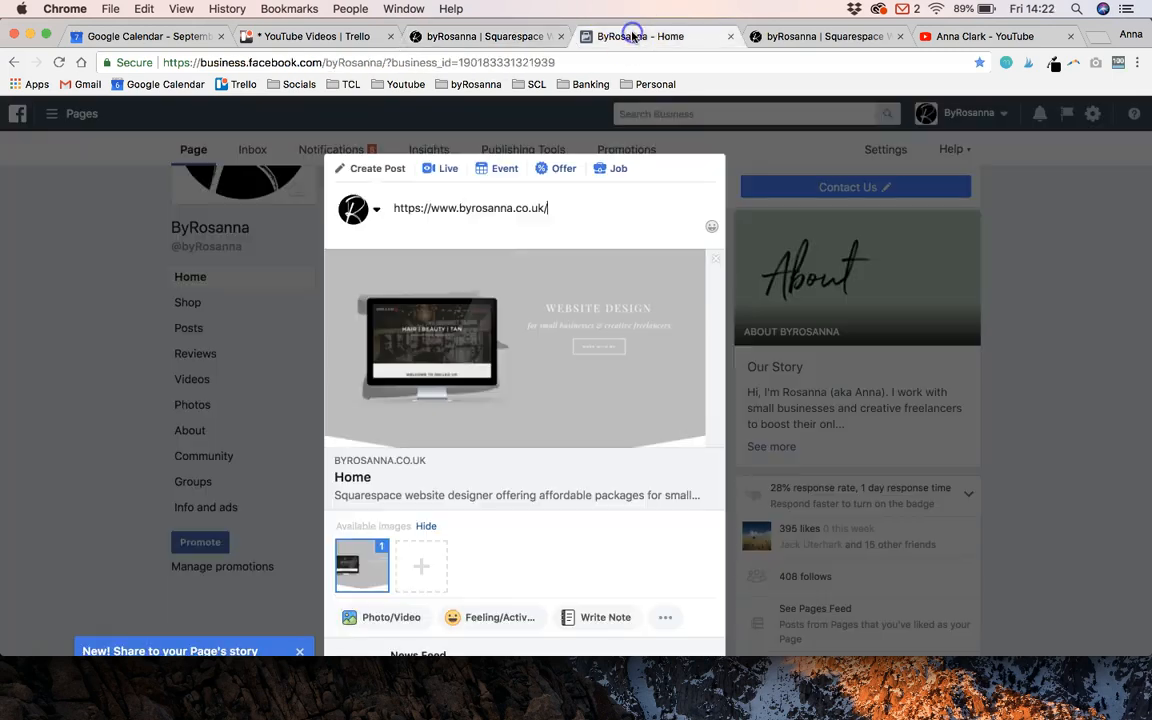
pyautogui.click(533, 38)
pyautogui.moveTo(737, 421); pyautogui.dragTo(812, 494)
pyautogui.click(813, 497)
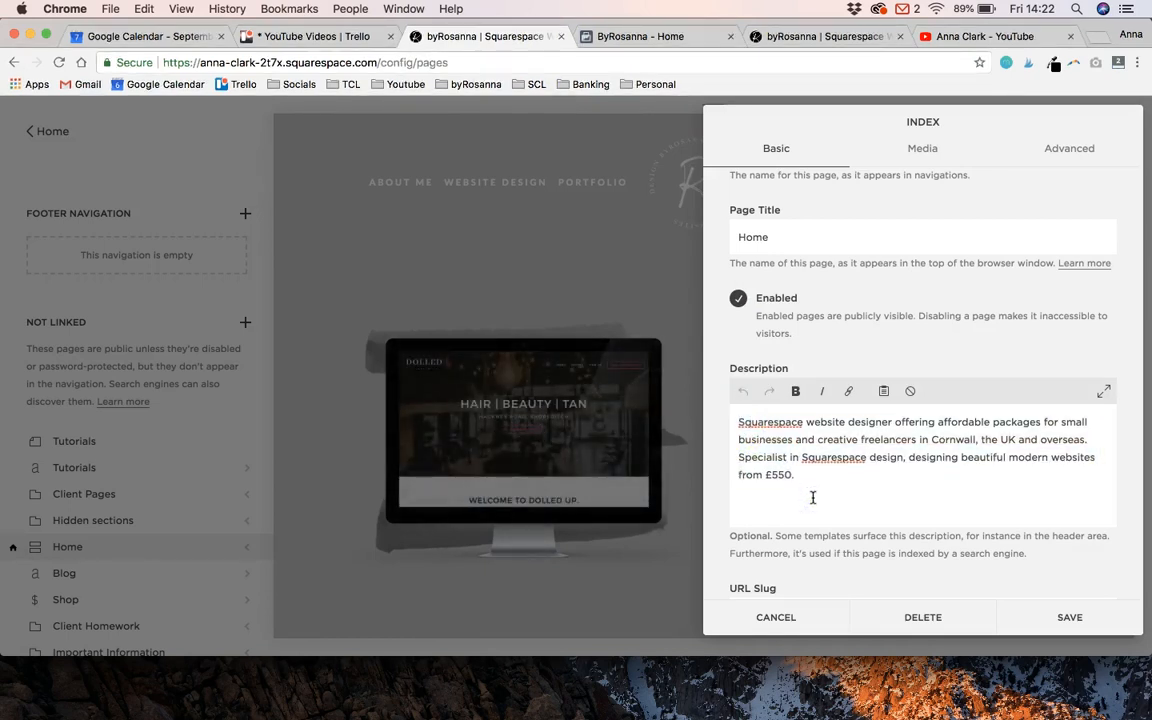
pyautogui.press('BackSpace')
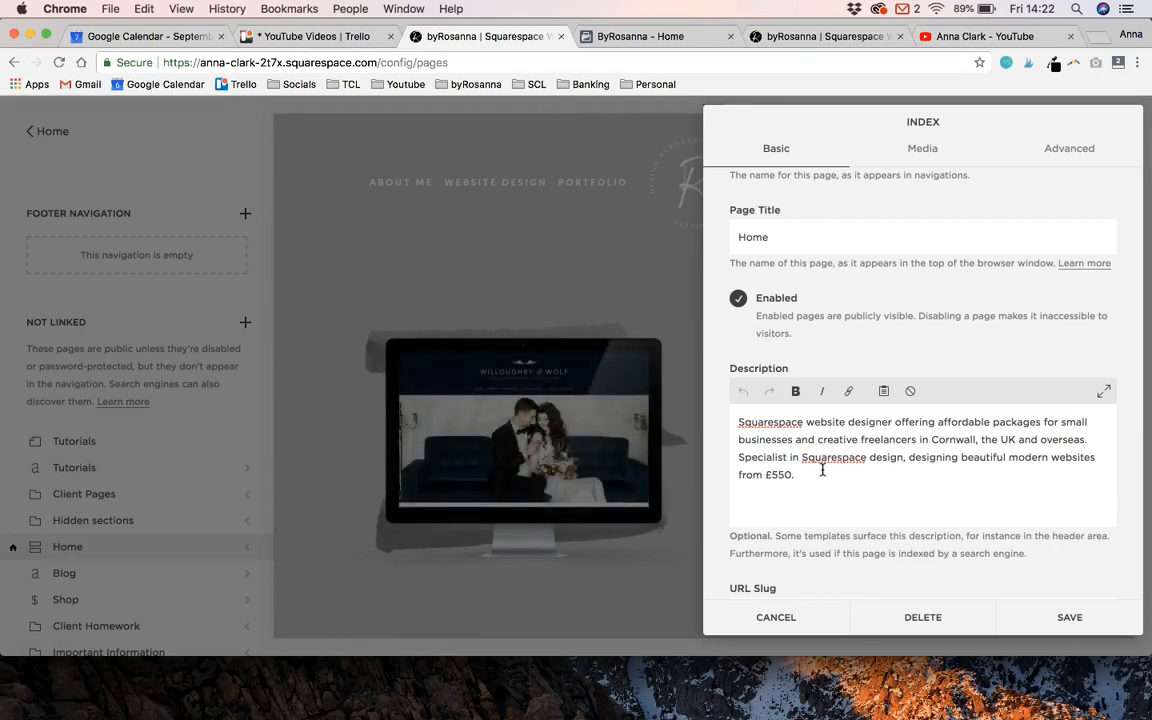
pyautogui.moveTo(795, 476); pyautogui.dragTo(748, 427)
pyautogui.click(765, 437)
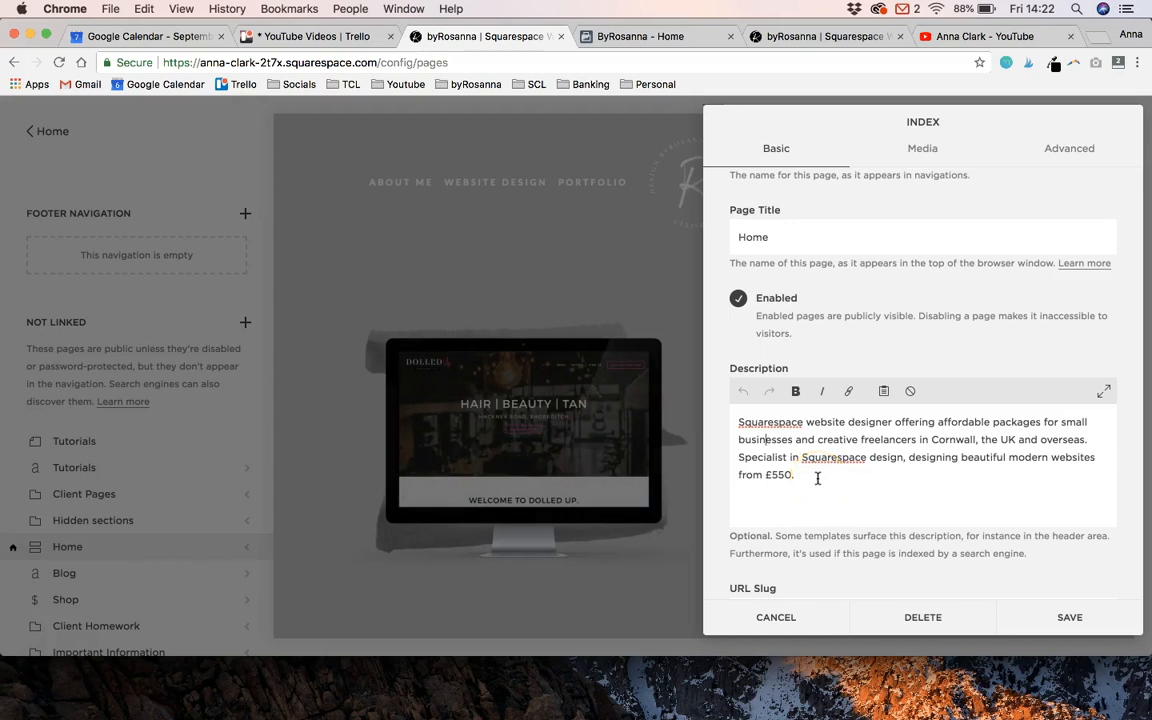
pyautogui.scroll(2, 869, 370)
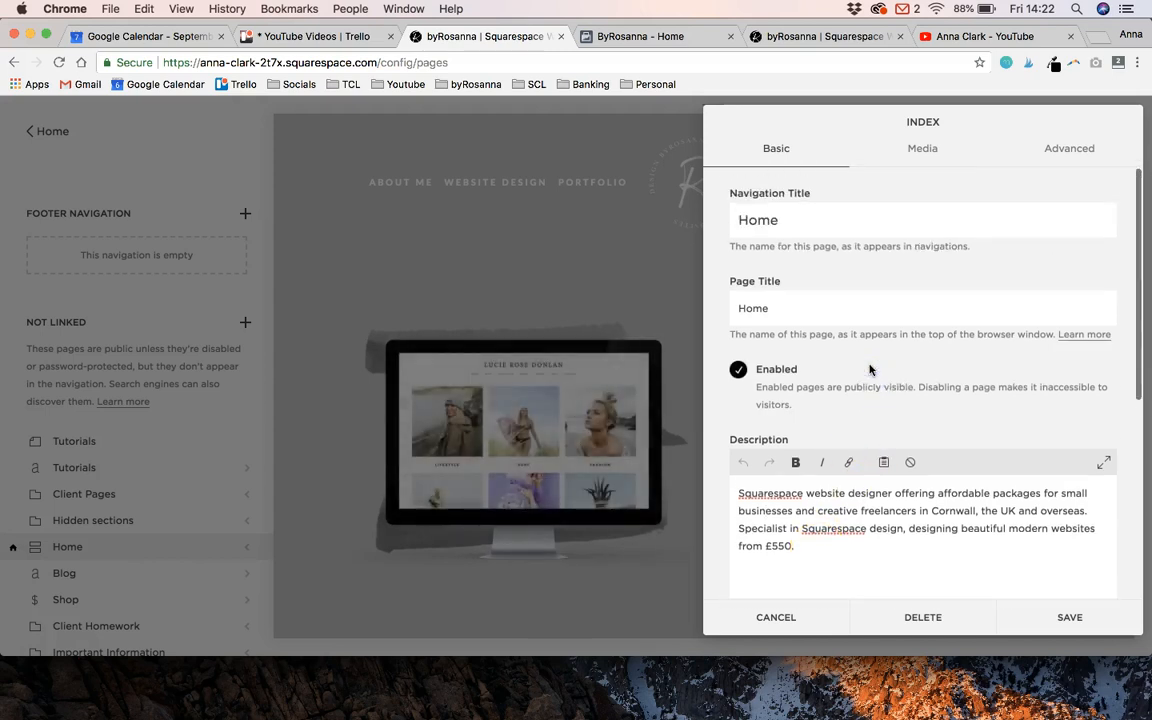
pyautogui.click(674, 46)
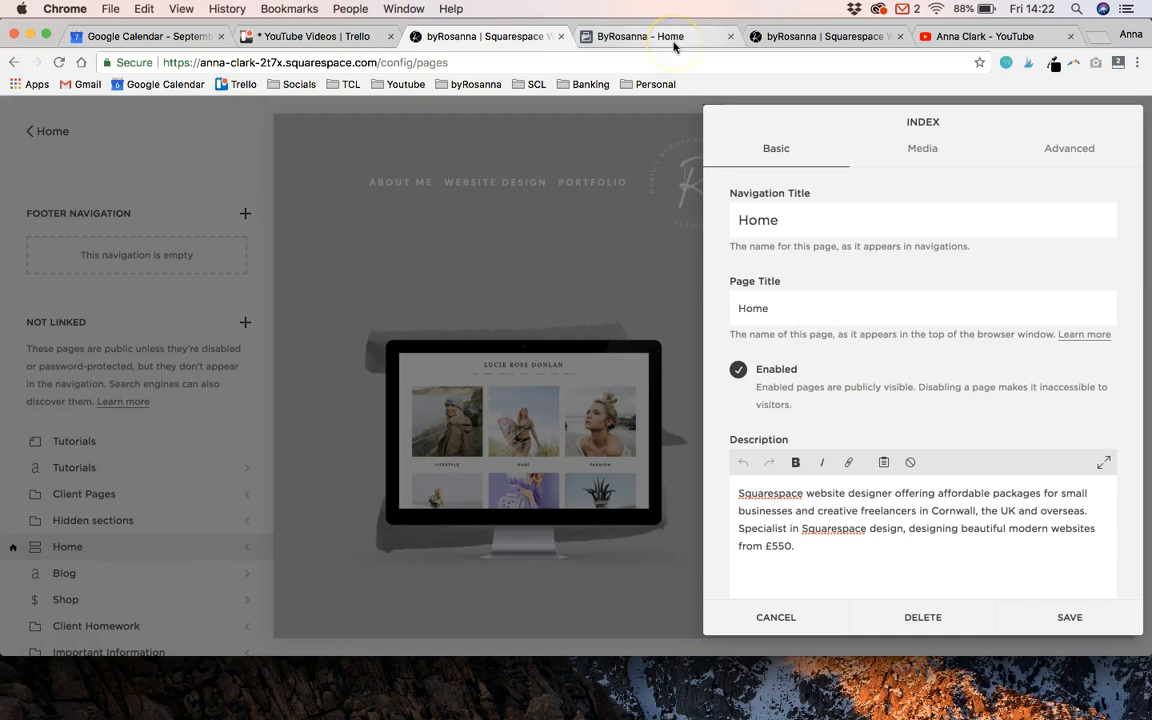
pyautogui.click(674, 40)
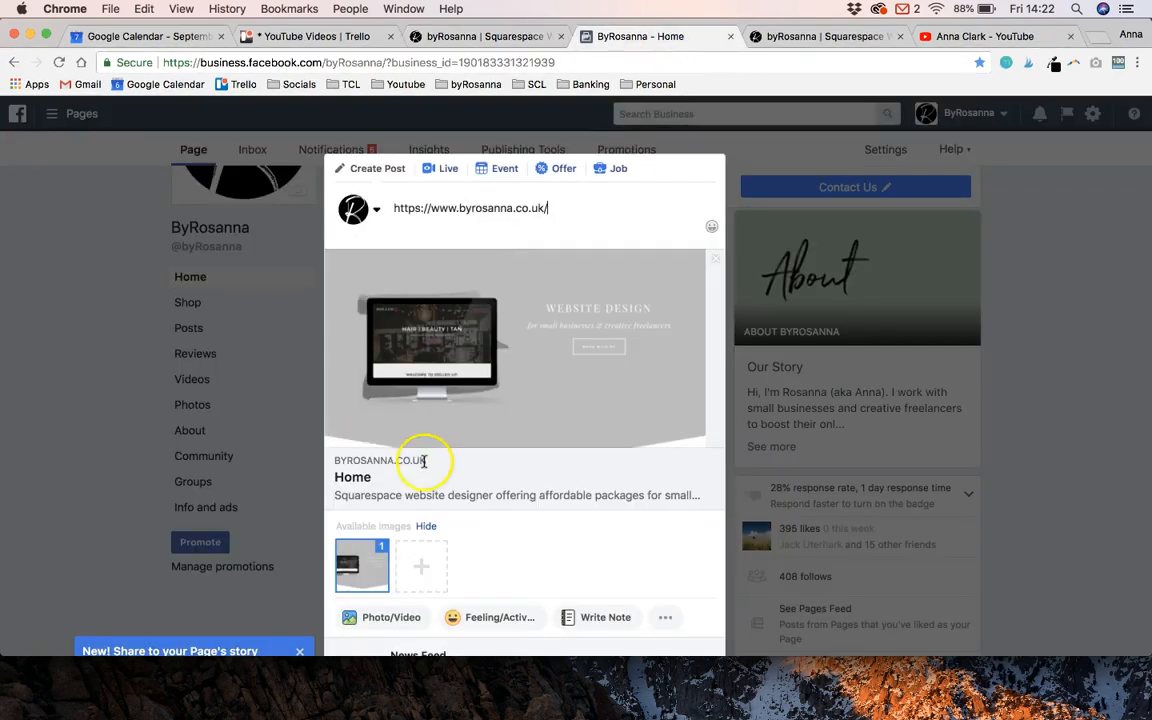
pyautogui.click(516, 45)
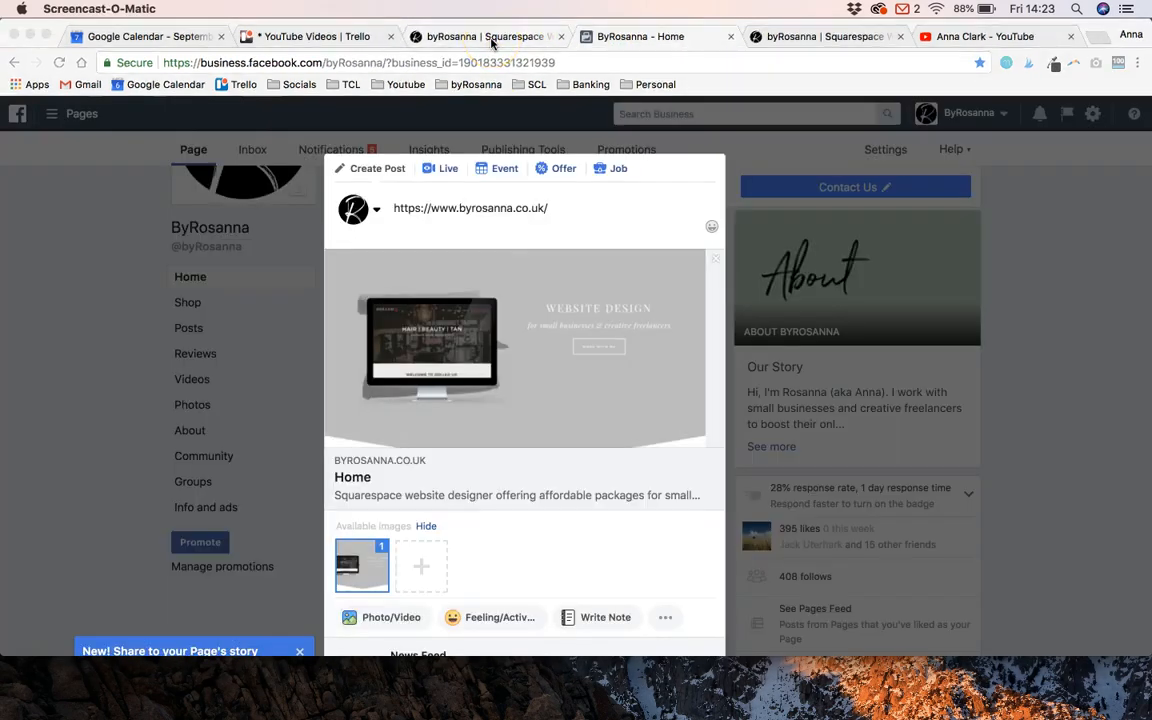
# - Set the Home page's page title in Squarespace to "Squarespace Website Design for Small Businesses"
pyautogui.click(489, 36)
pyautogui.click(815, 317)
pyautogui.moveTo(775, 309); pyautogui.dragTo(712, 310)
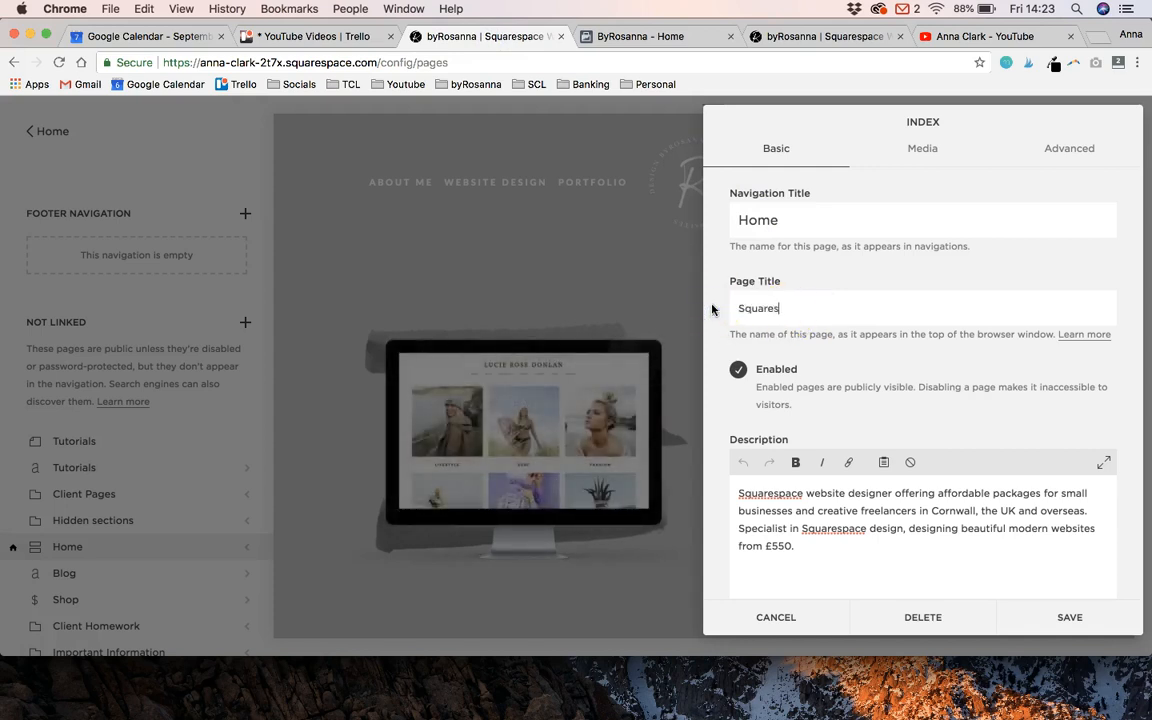
pyautogui.write('Squarespace Website Design for')
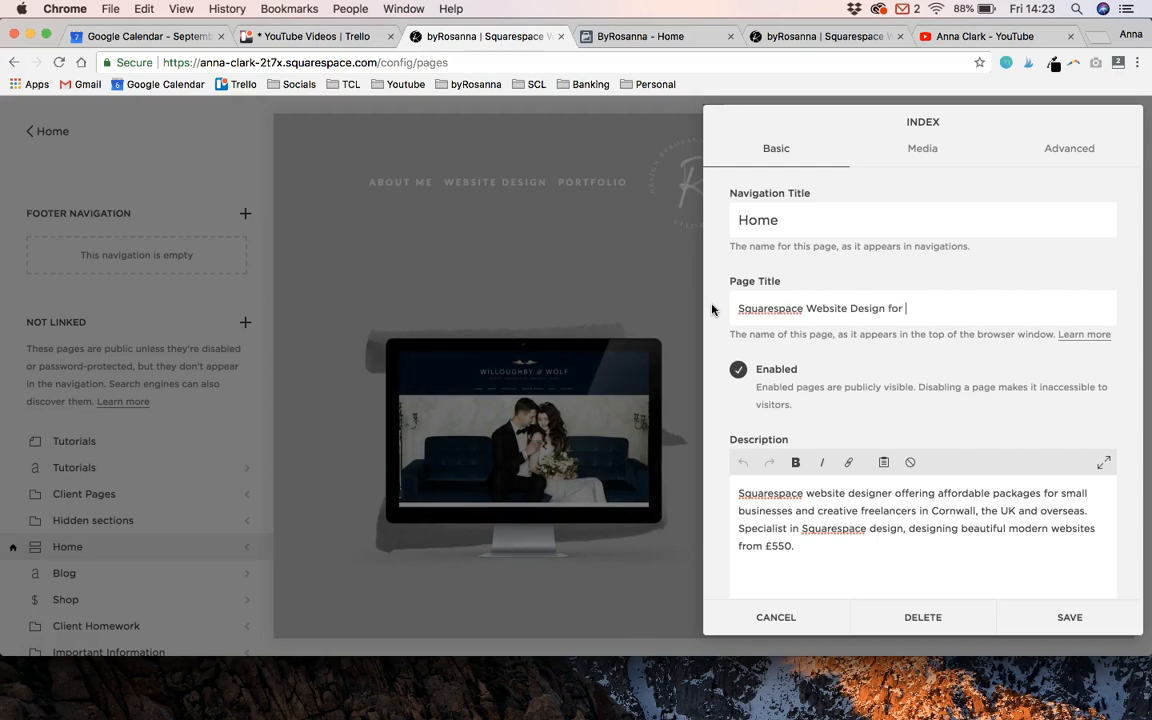
pyautogui.write(' Small Businesses')
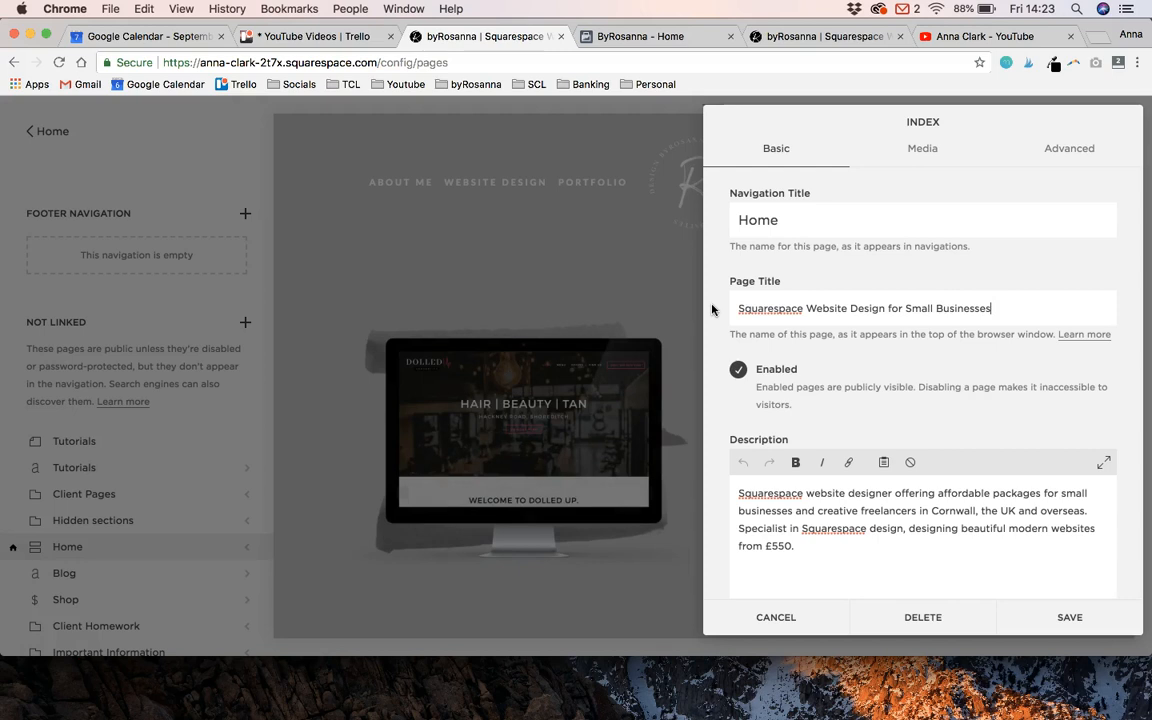
pyautogui.click(848, 373)
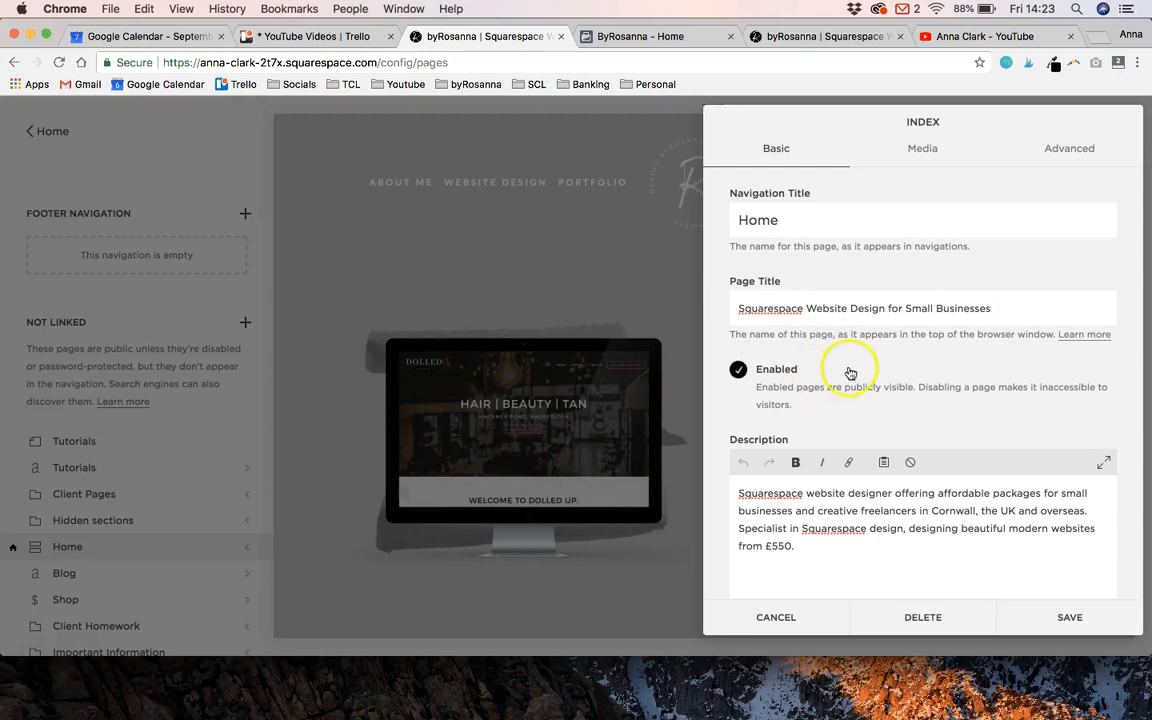
pyautogui.click(800, 405)
pyautogui.click(778, 300)
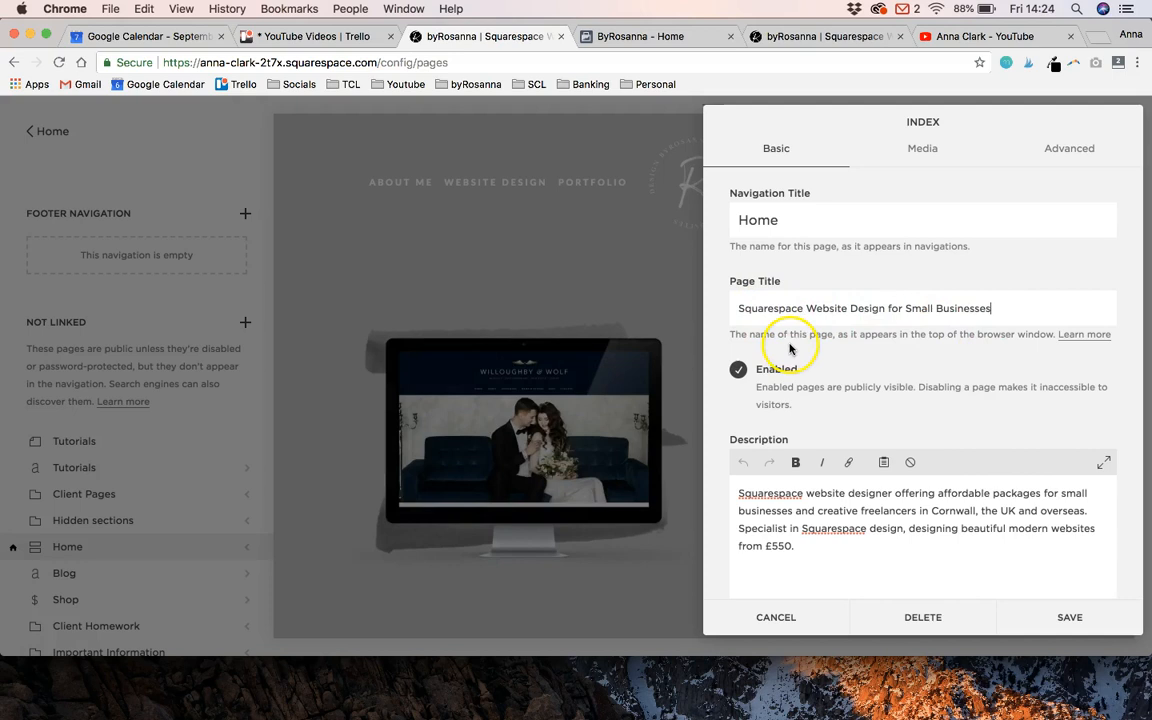
# - Compare the new page title with the one in the Facebook link preview, and save the Home page settings in Squarespace
pyautogui.click(672, 36)
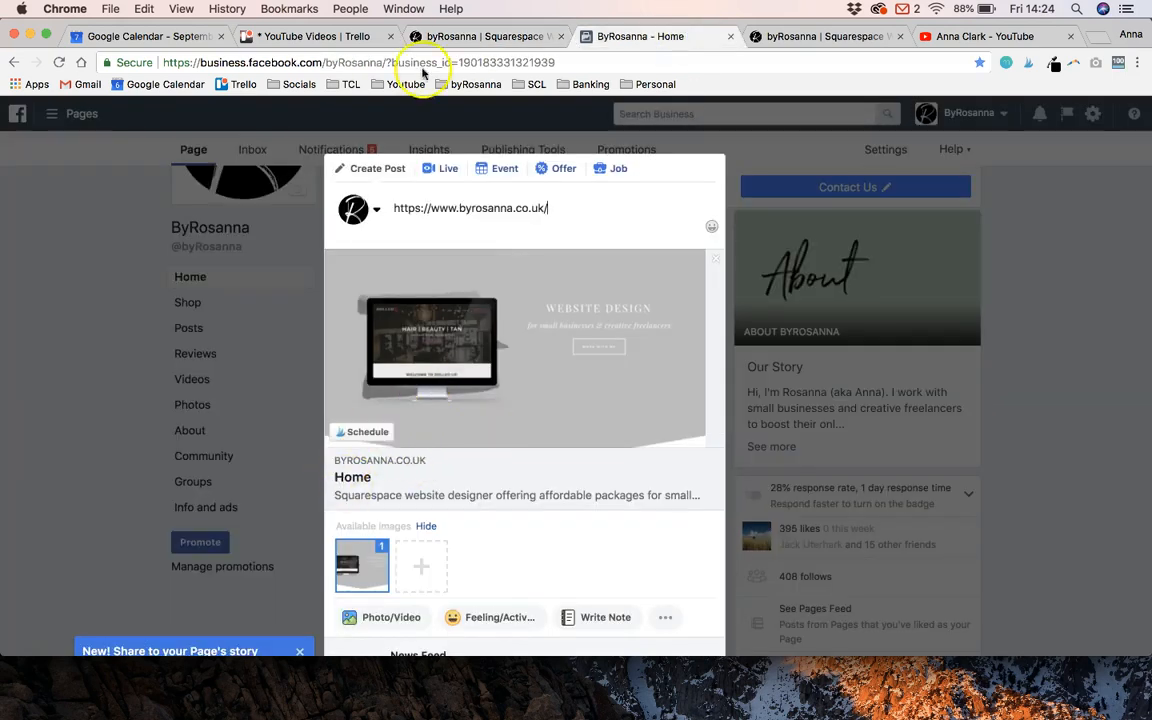
pyautogui.click(424, 36)
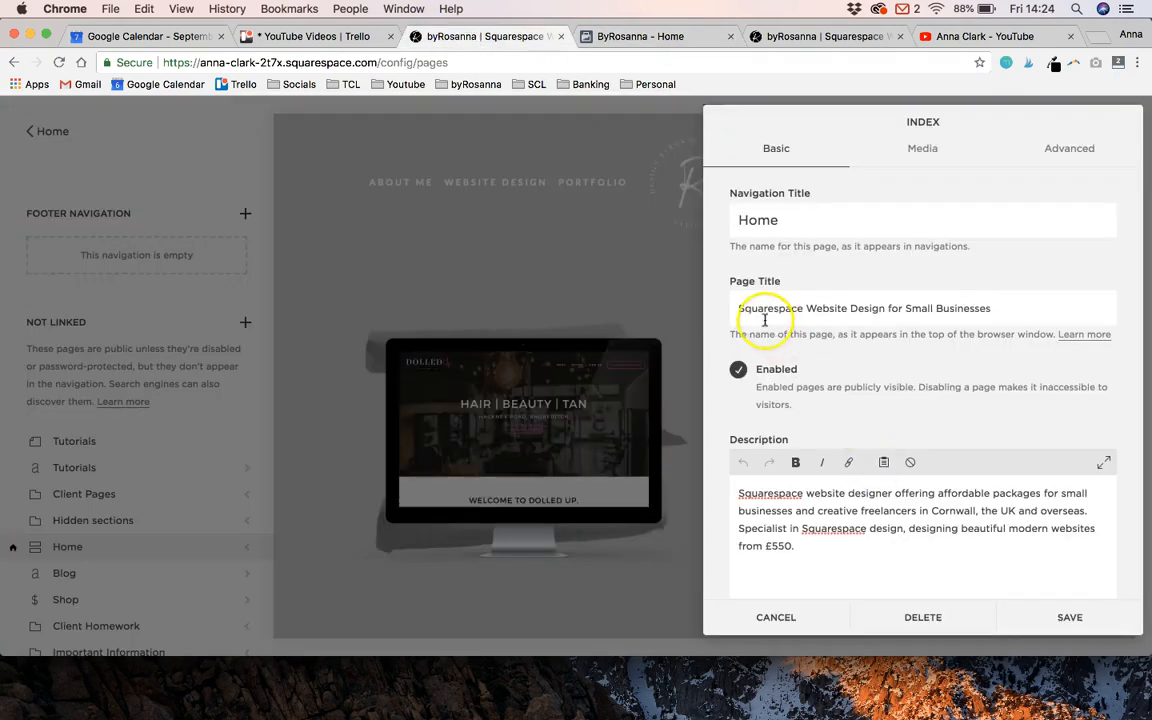
pyautogui.moveTo(736, 306); pyautogui.dragTo(1013, 307)
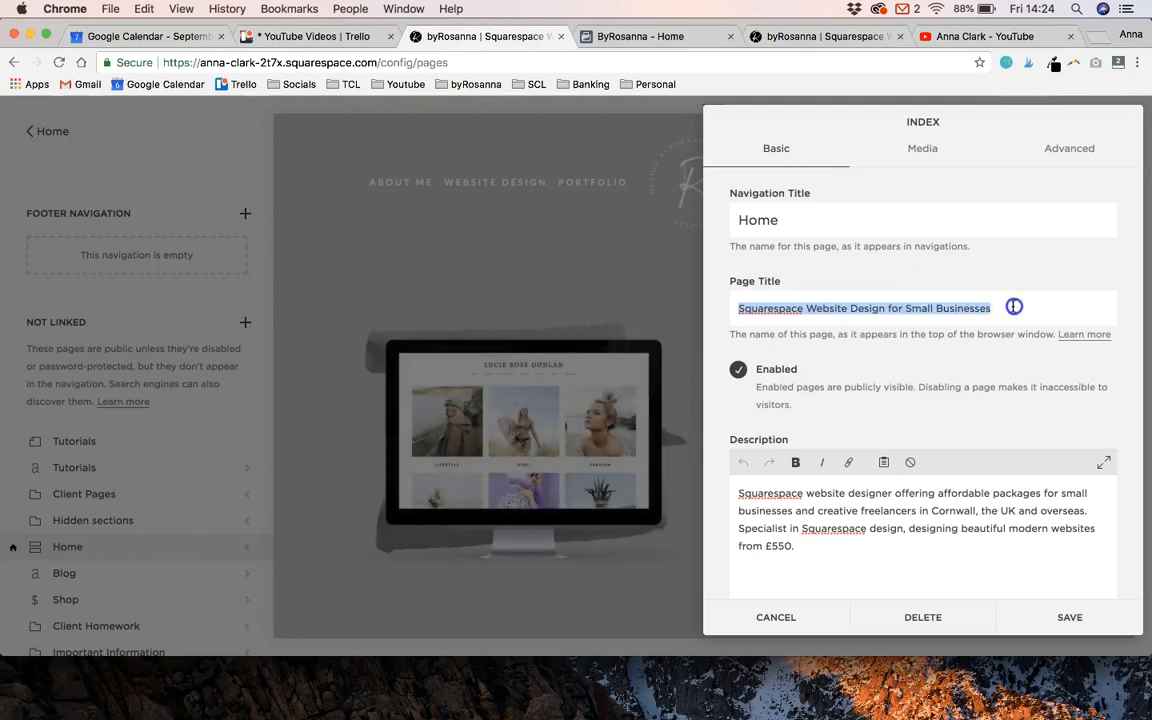
pyautogui.click(1013, 307)
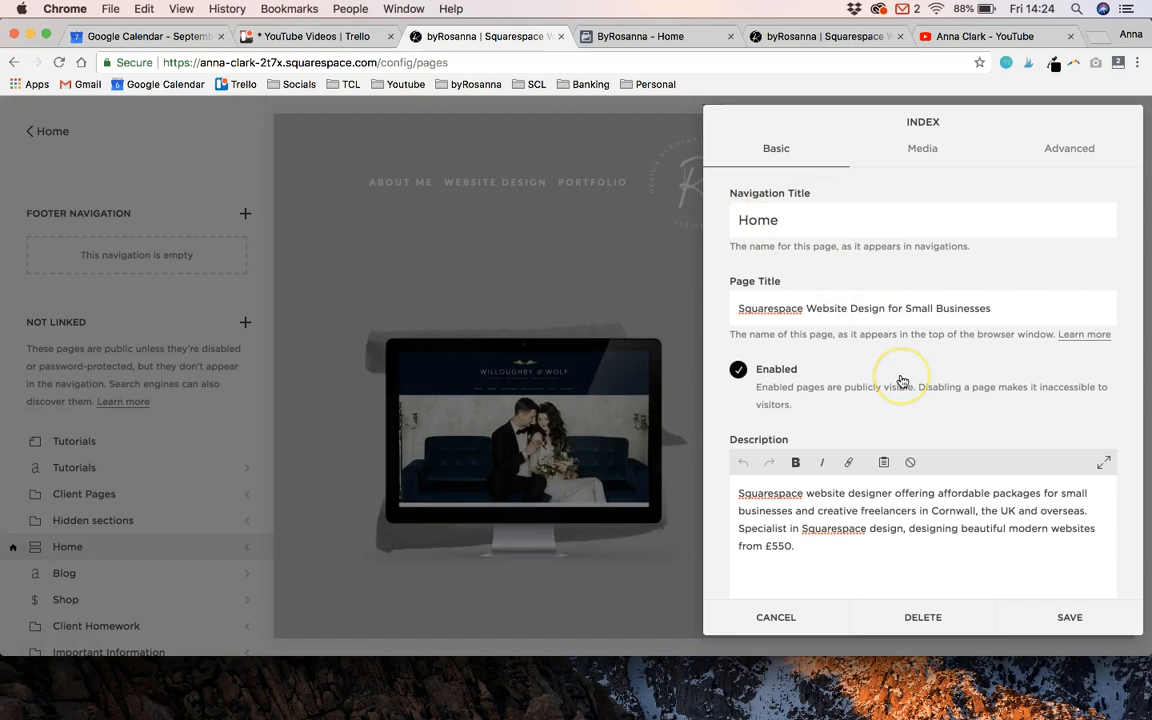
pyautogui.scroll(-2, 900, 380)
pyautogui.click(1082, 622)
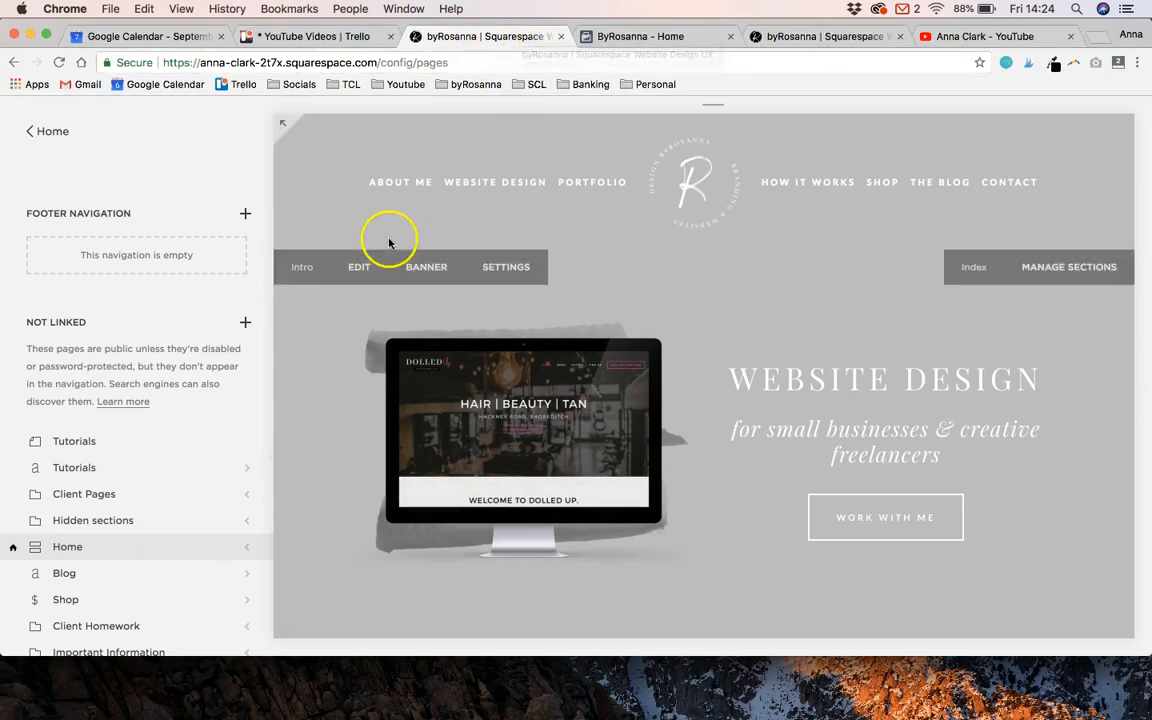
pyautogui.click(30, 134)
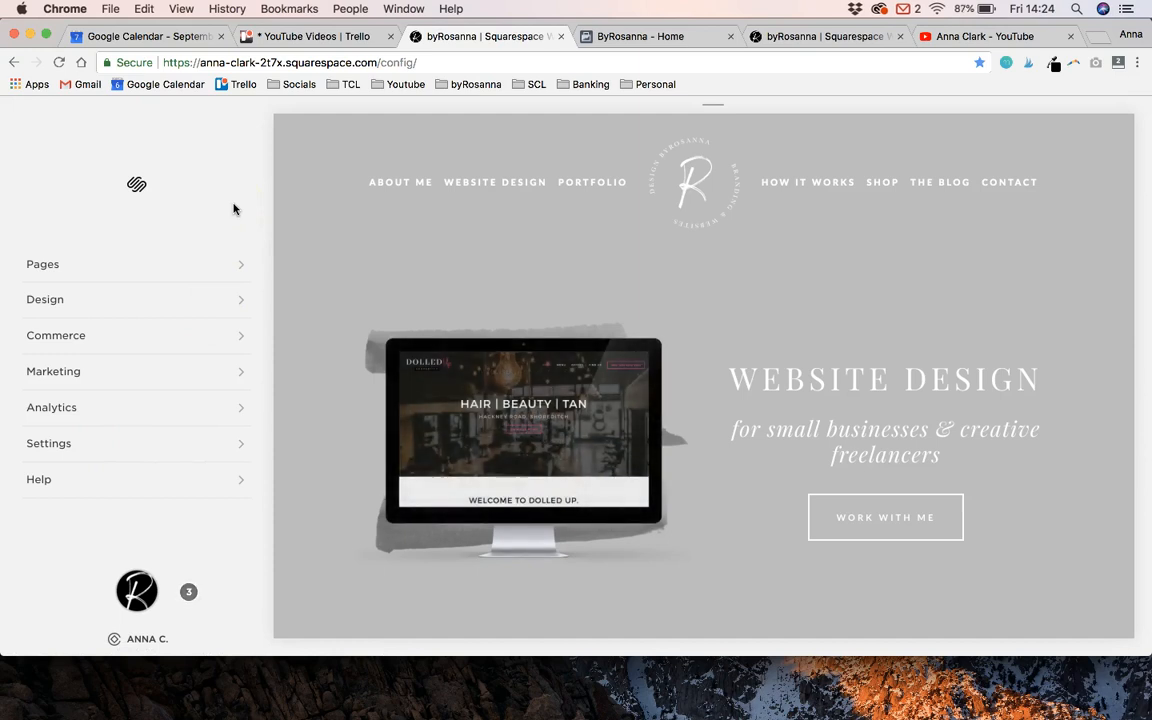
pyautogui.click(240, 262)
pyautogui.click(640, 36)
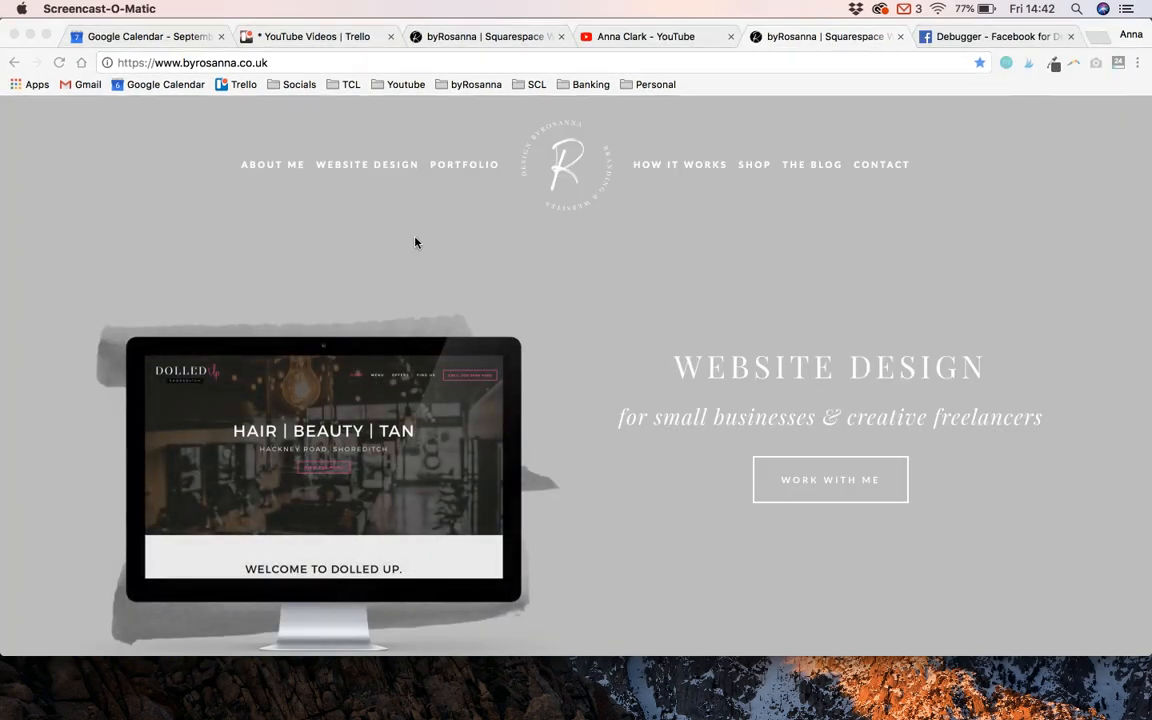
pyautogui.click(416, 242)
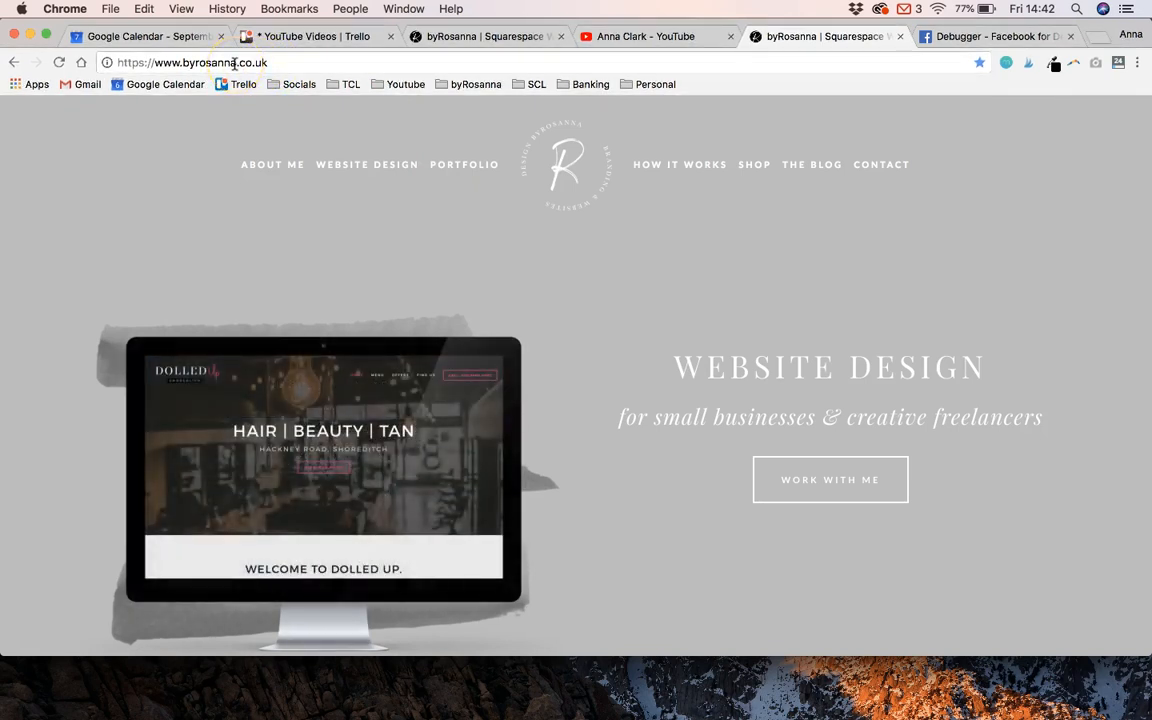
pyautogui.click(234, 63)
pyautogui.press('super+c')
pyautogui.click(380, 247)
pyautogui.click(962, 38)
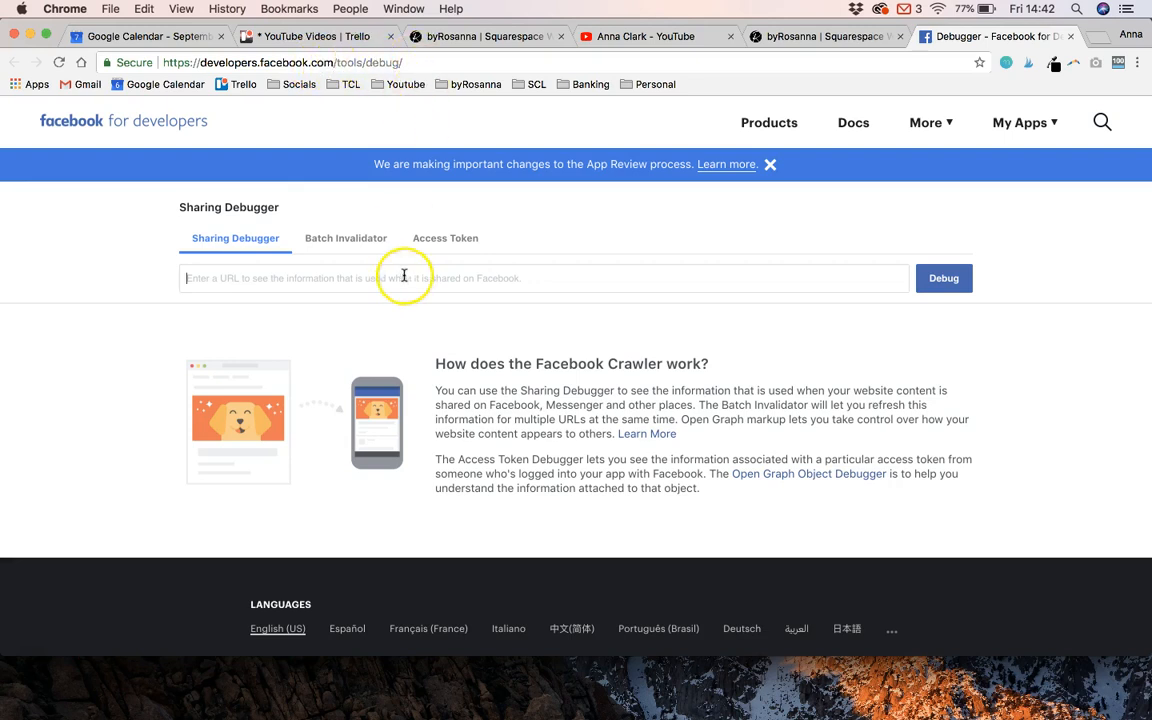
pyautogui.click(147, 260)
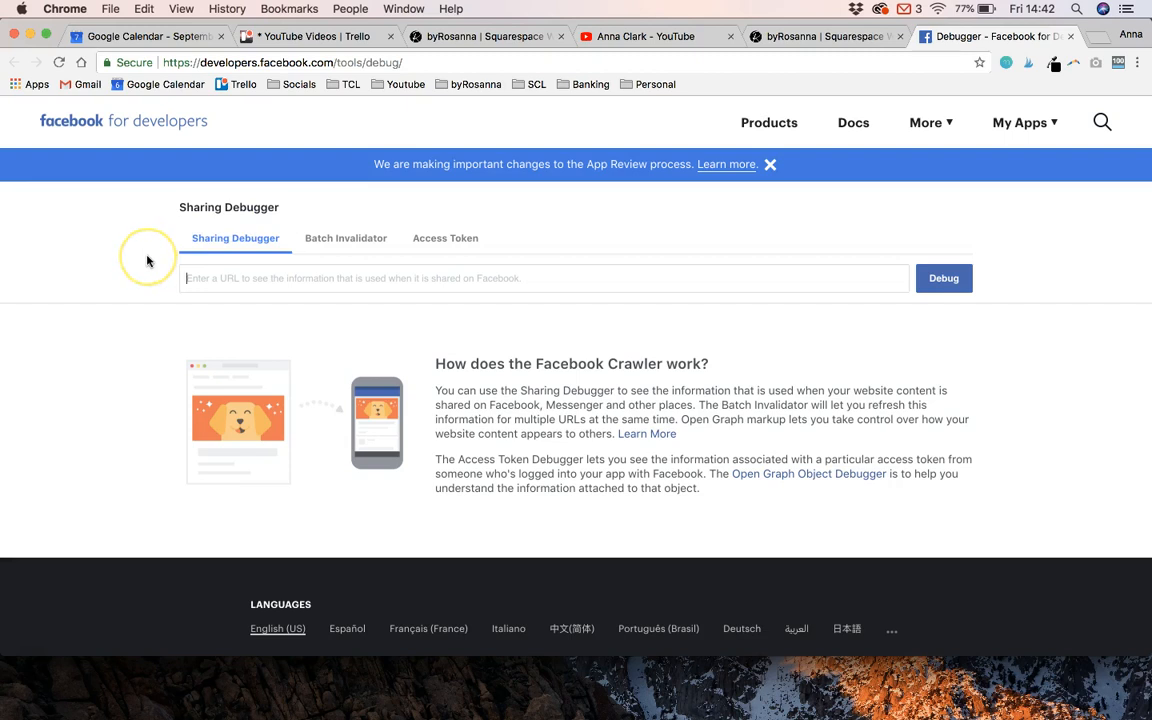
pyautogui.click(193, 278)
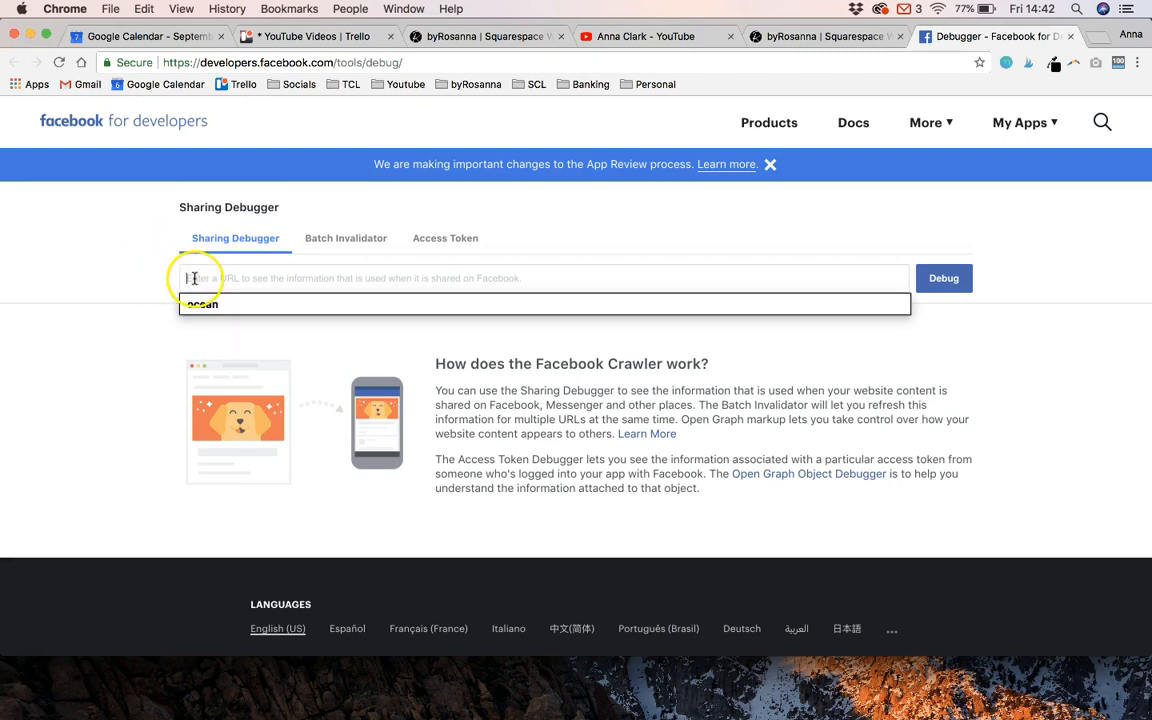
pyautogui.press('super+v')
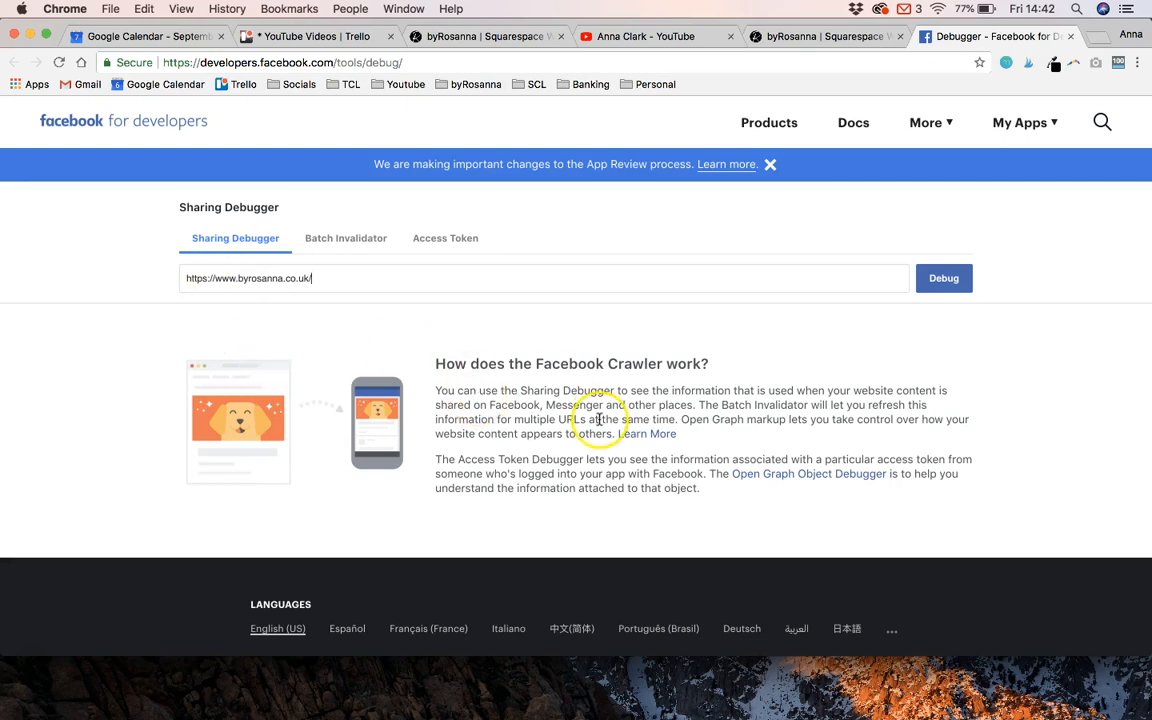
pyautogui.click(940, 281)
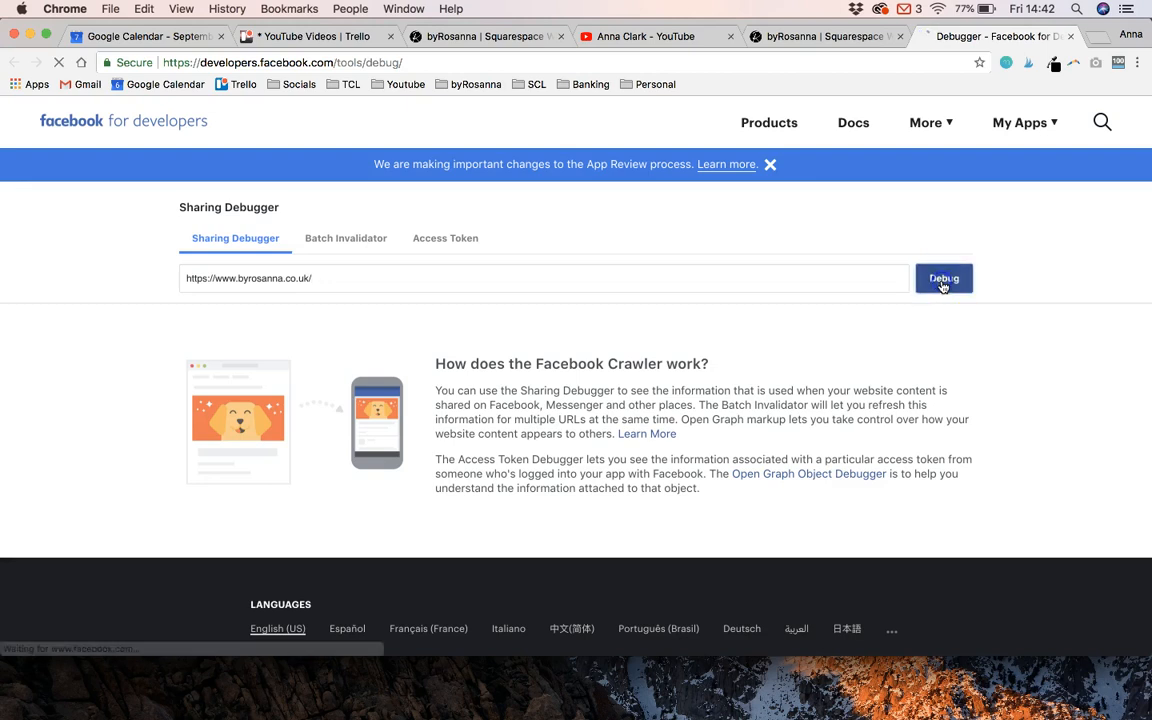
# - Review the last scrape time and link preview for the site, and have Facebook scrape the URL again
pyautogui.scroll(-5, 855, 472)
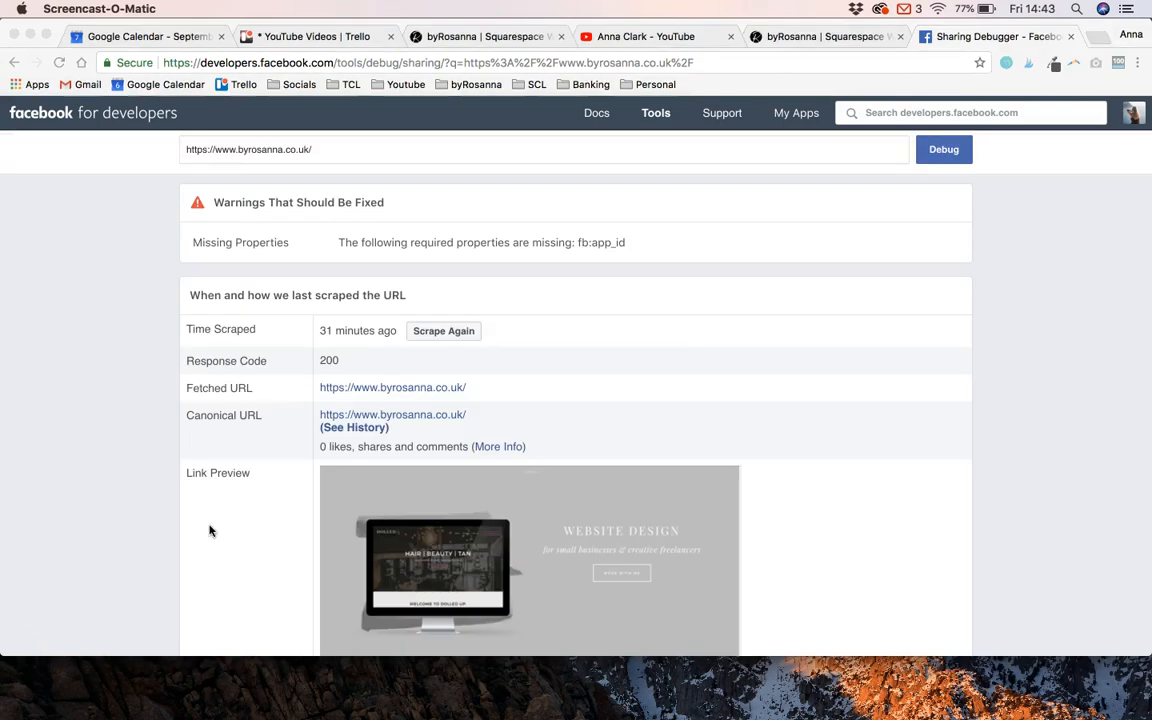
pyautogui.click(342, 336)
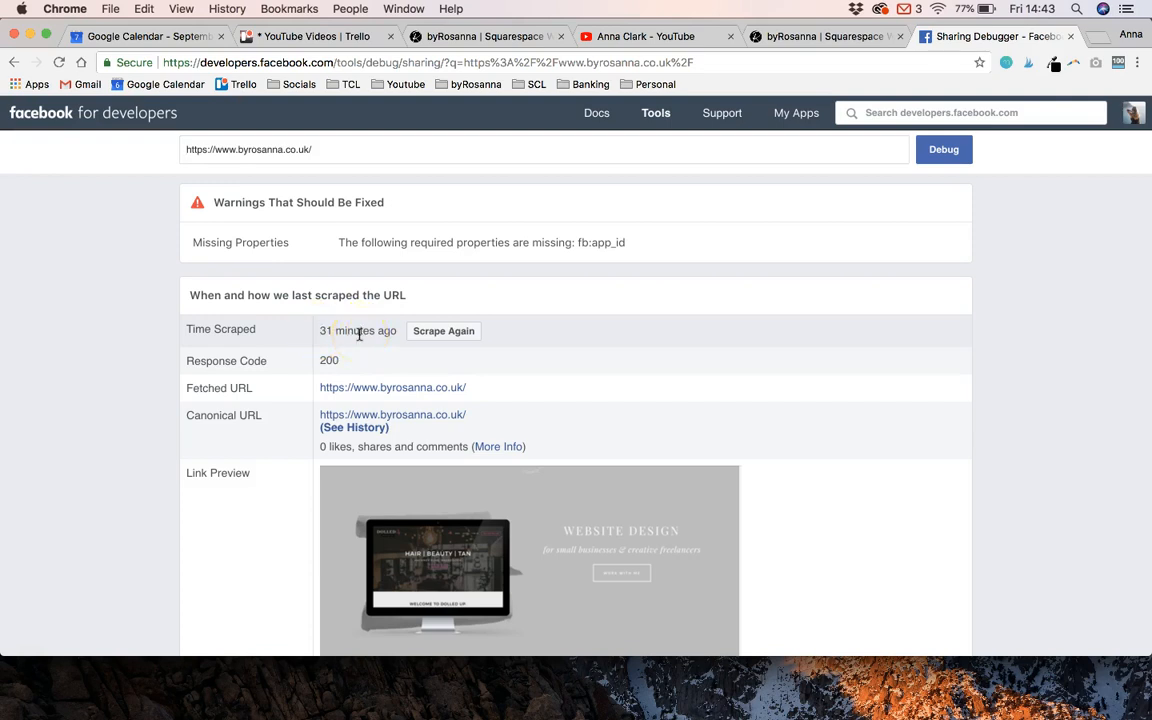
pyautogui.scroll(-3, 278, 450)
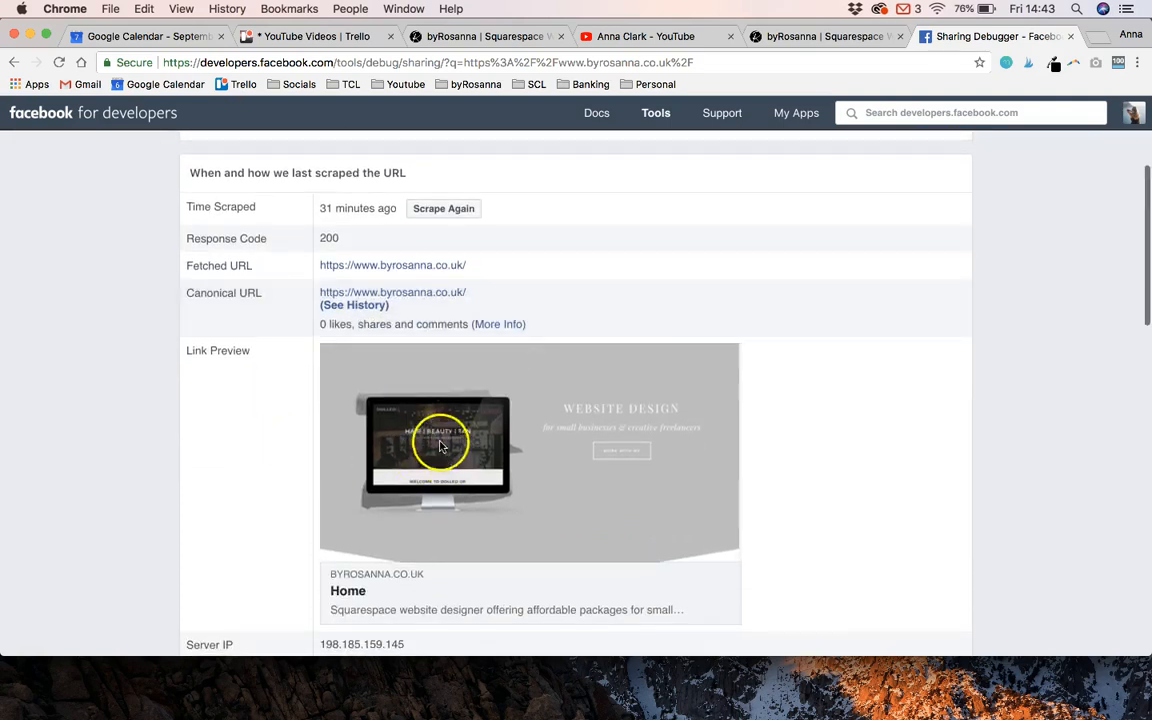
pyautogui.scroll(3, 303, 591)
pyautogui.scroll(-1, 314, 530)
pyautogui.click(446, 292)
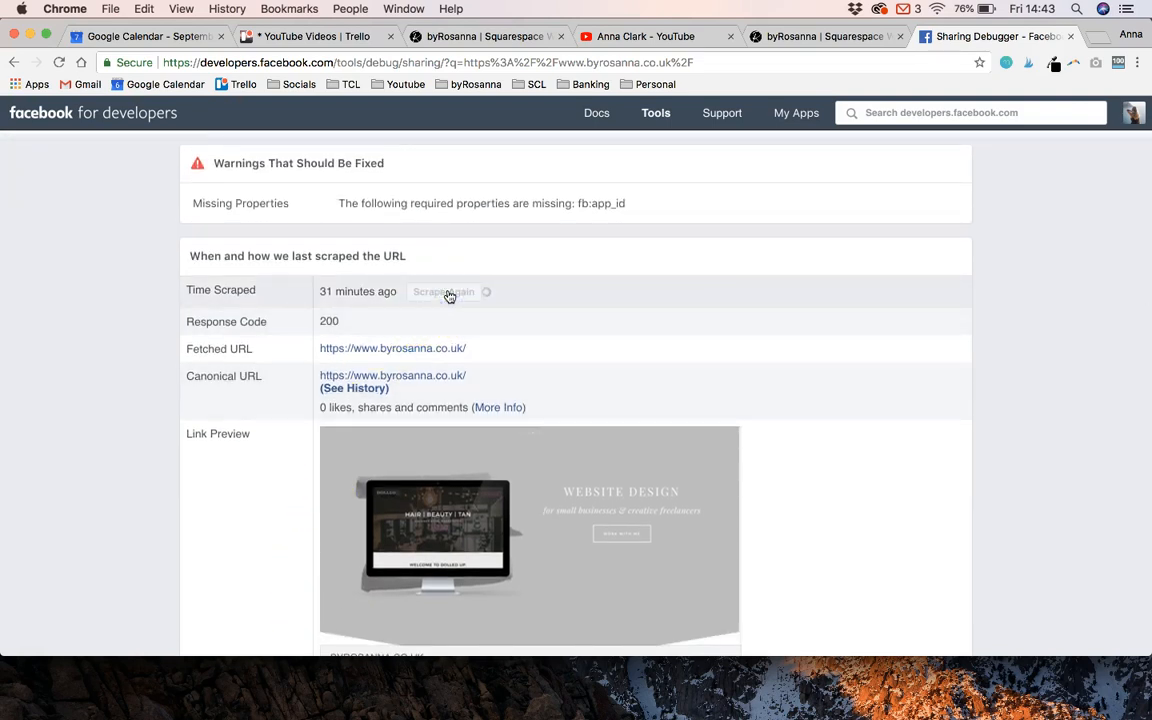
# - Examine the image, title and description in the refreshed link preview of the Sharing Debugger
pyautogui.scroll(-5, 378, 404)
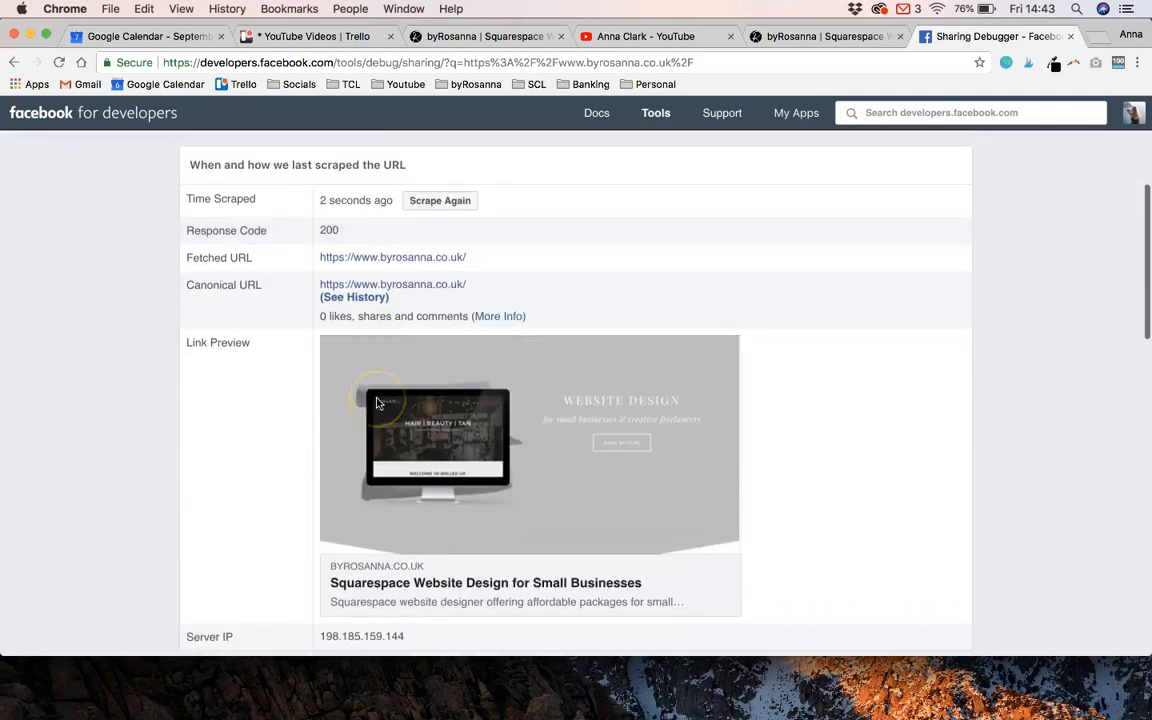
pyautogui.scroll(1, 378, 404)
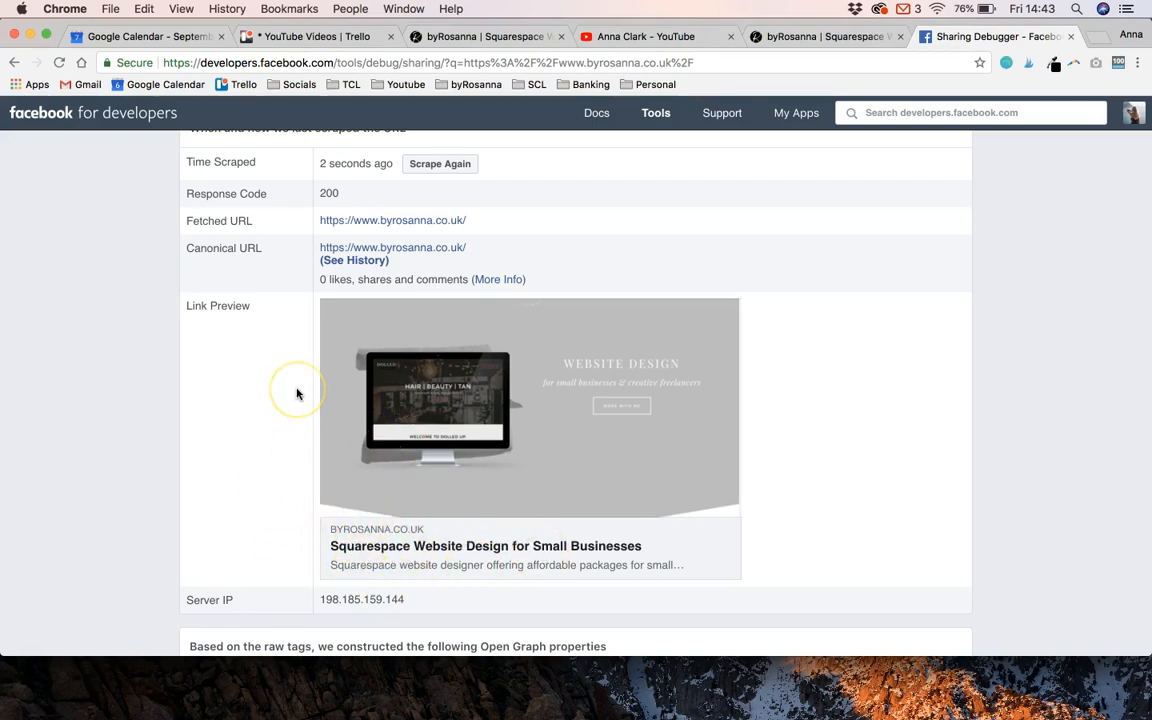
pyautogui.scroll(1, 297, 393)
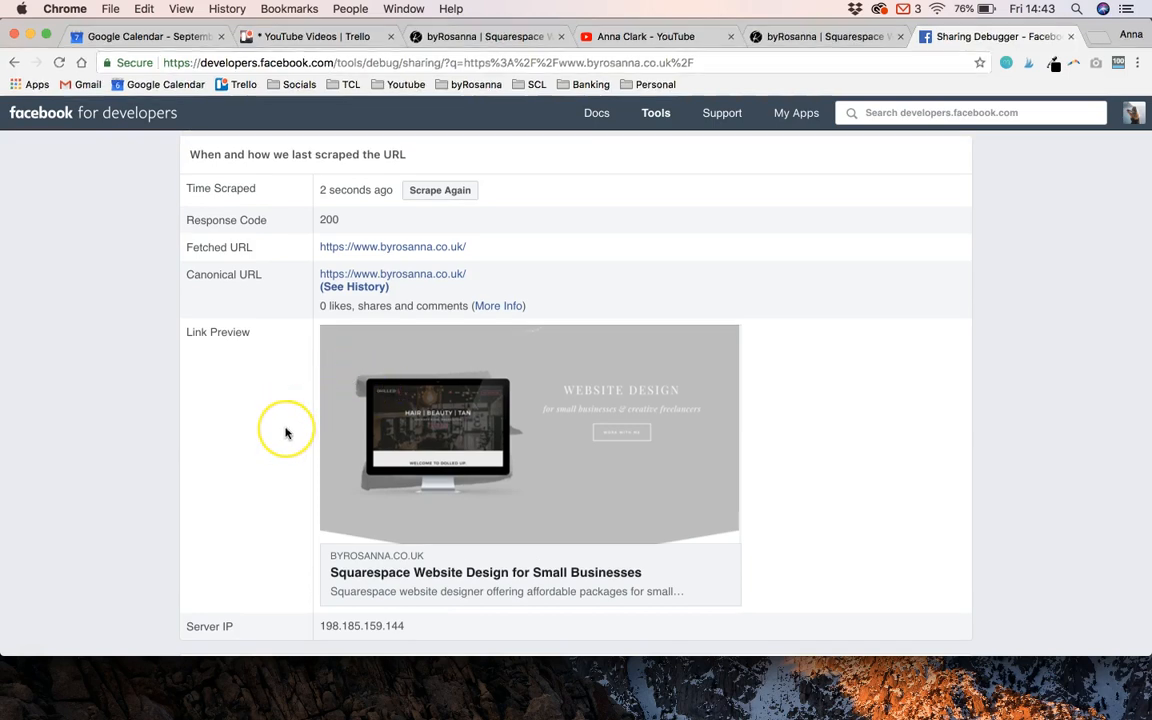
pyautogui.scroll(1, 286, 432)
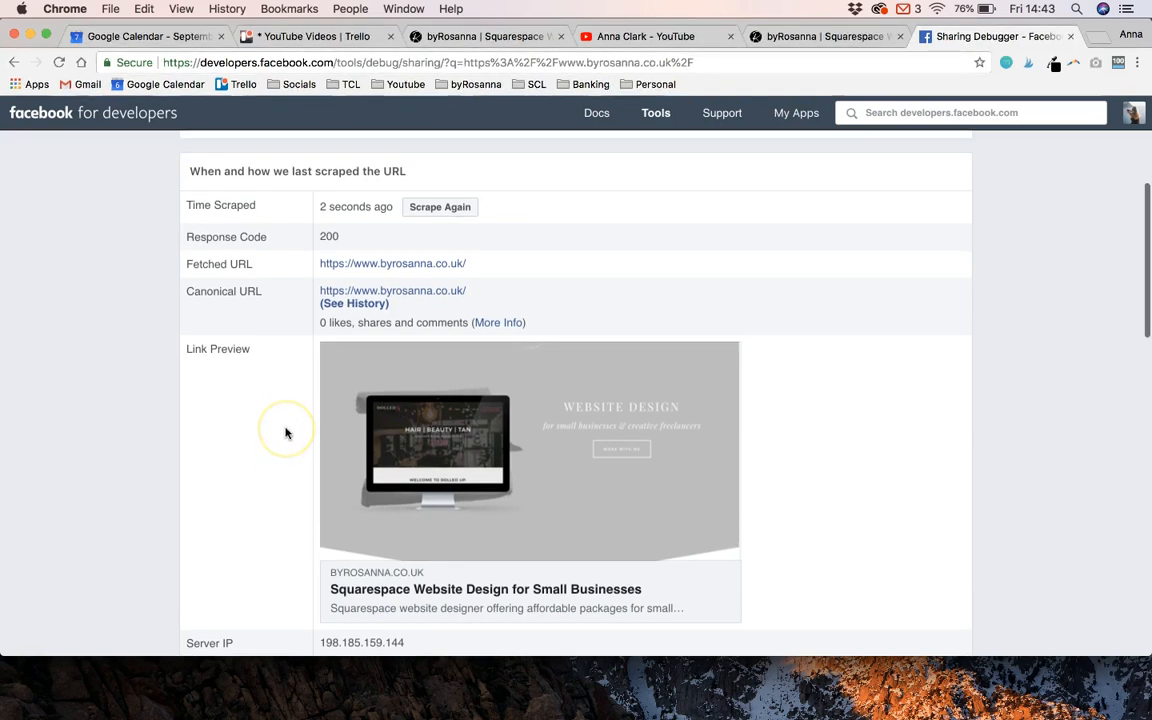
pyautogui.click(437, 221)
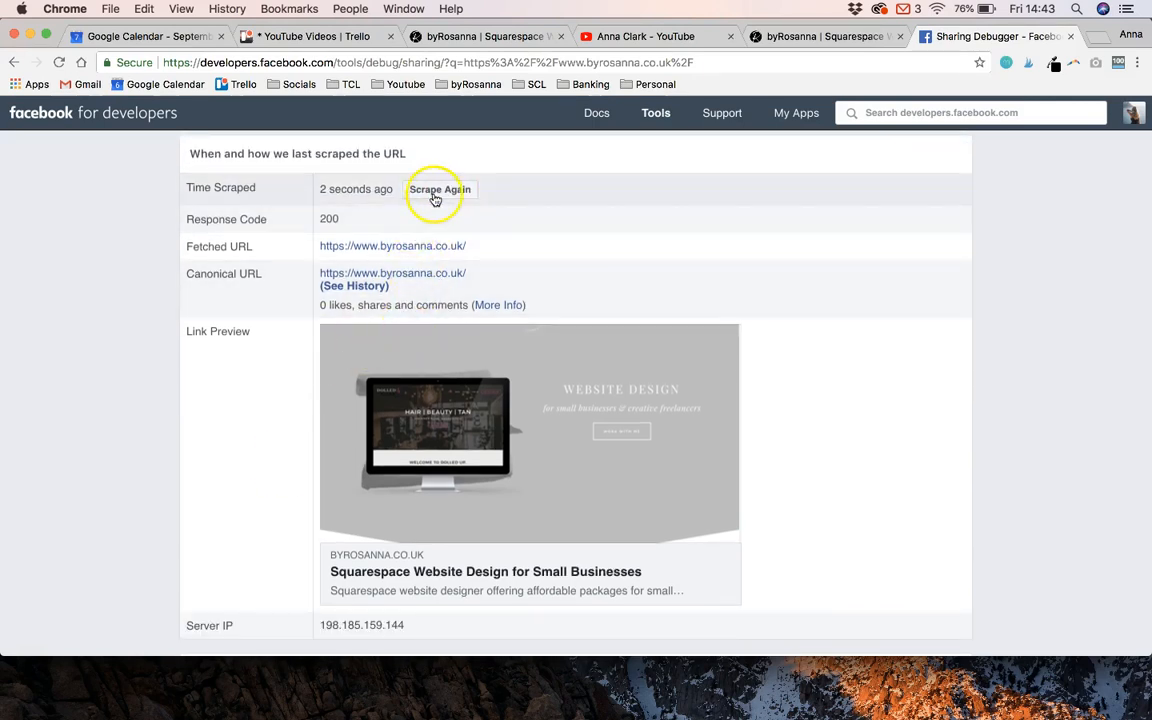
# - Have Facebook scrape the site's URL again and check the sharing image, title and description in the link preview
pyautogui.click(439, 192)
pyautogui.scroll(2, 440, 199)
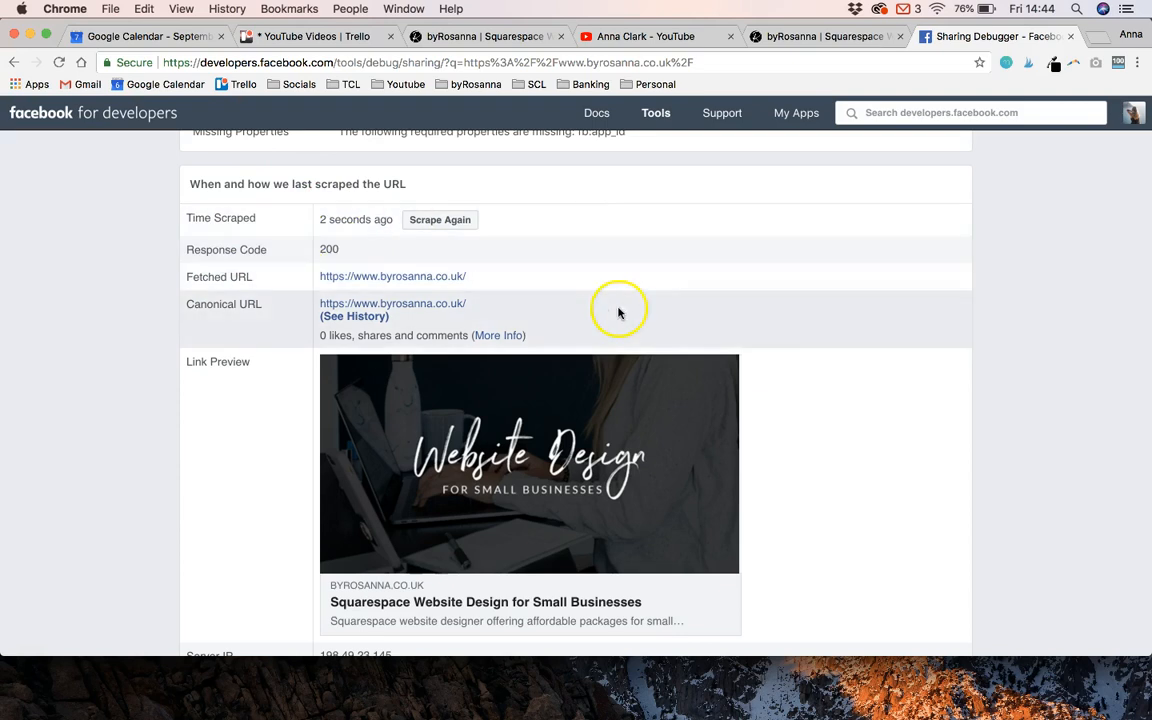
pyautogui.scroll(-2, 771, 378)
pyautogui.scroll(1, 769, 378)
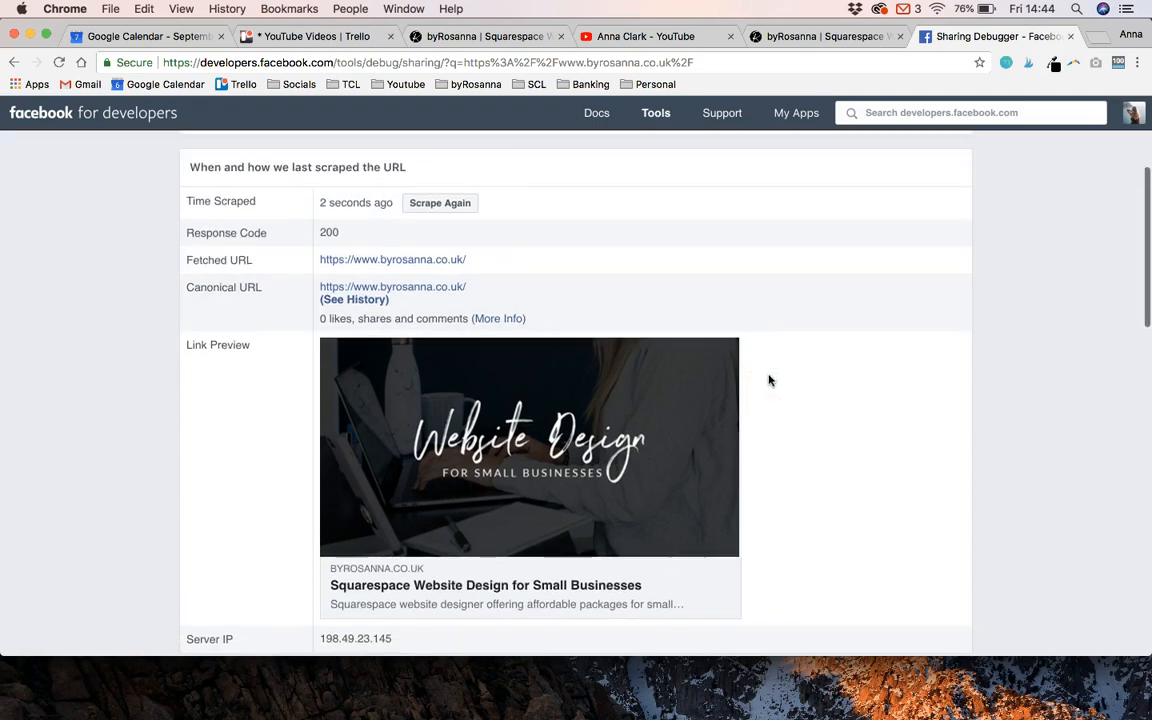
pyautogui.scroll(-2, 603, 428)
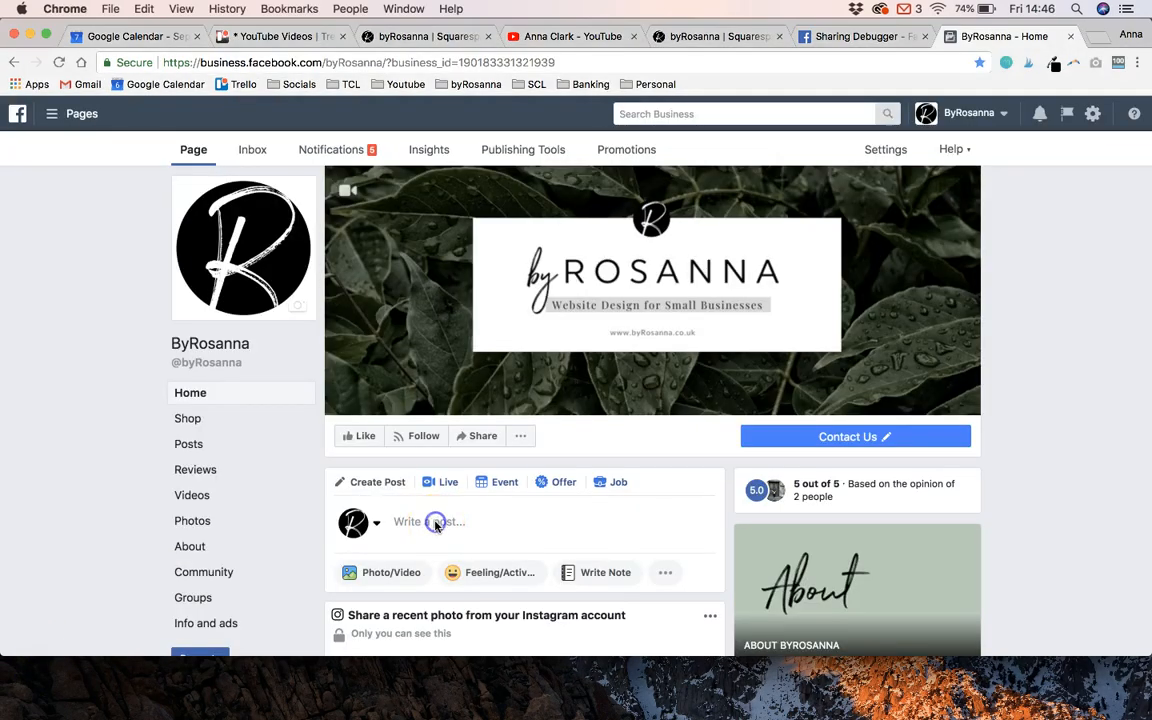
pyautogui.click(442, 522)
pyautogui.write('https://www.byrosanna.co.uk/')
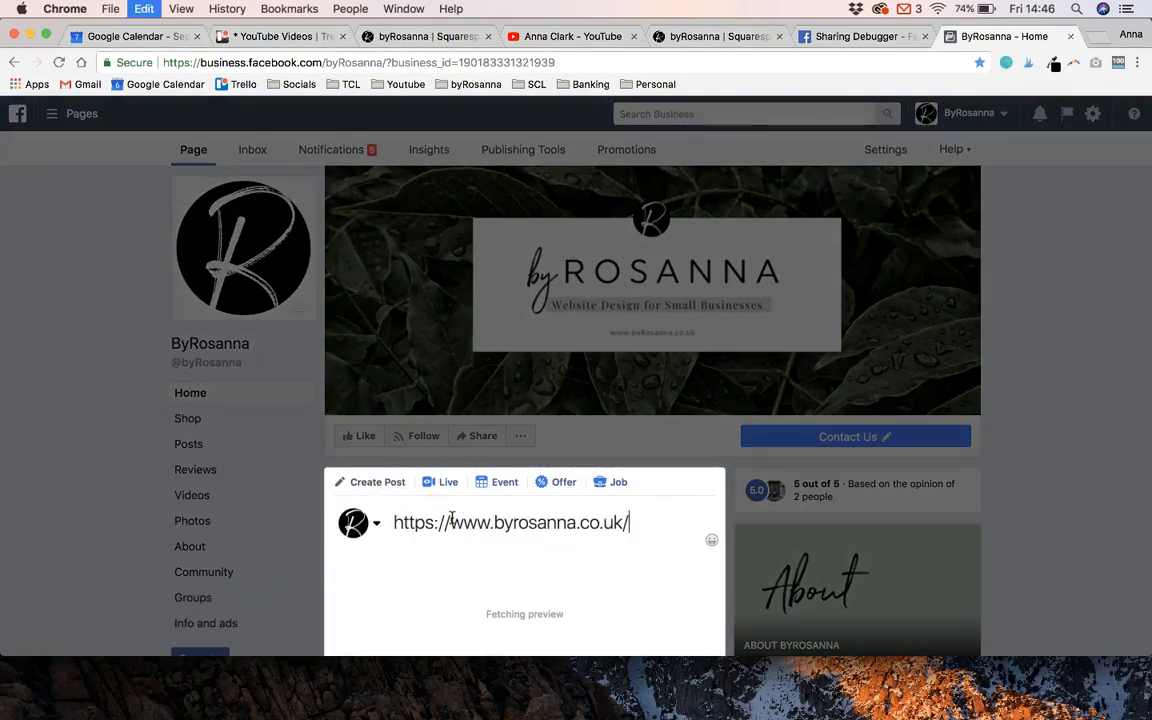
pyautogui.scroll(-3, 470, 520)
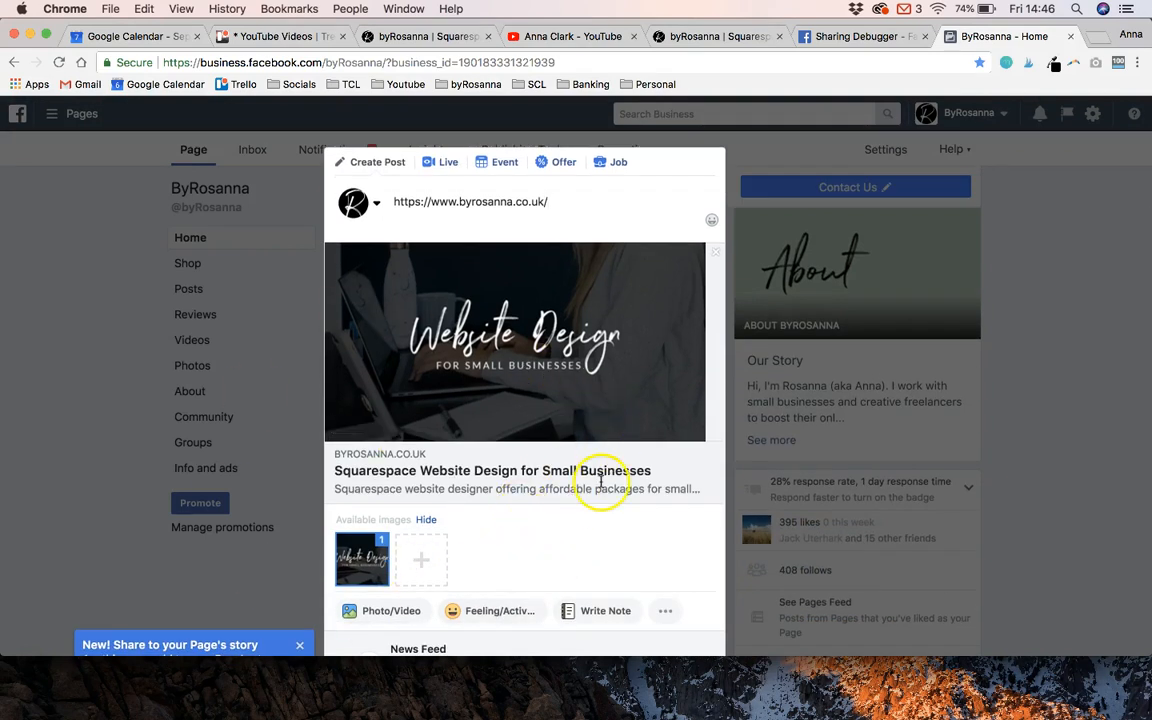
pyautogui.click(578, 531)
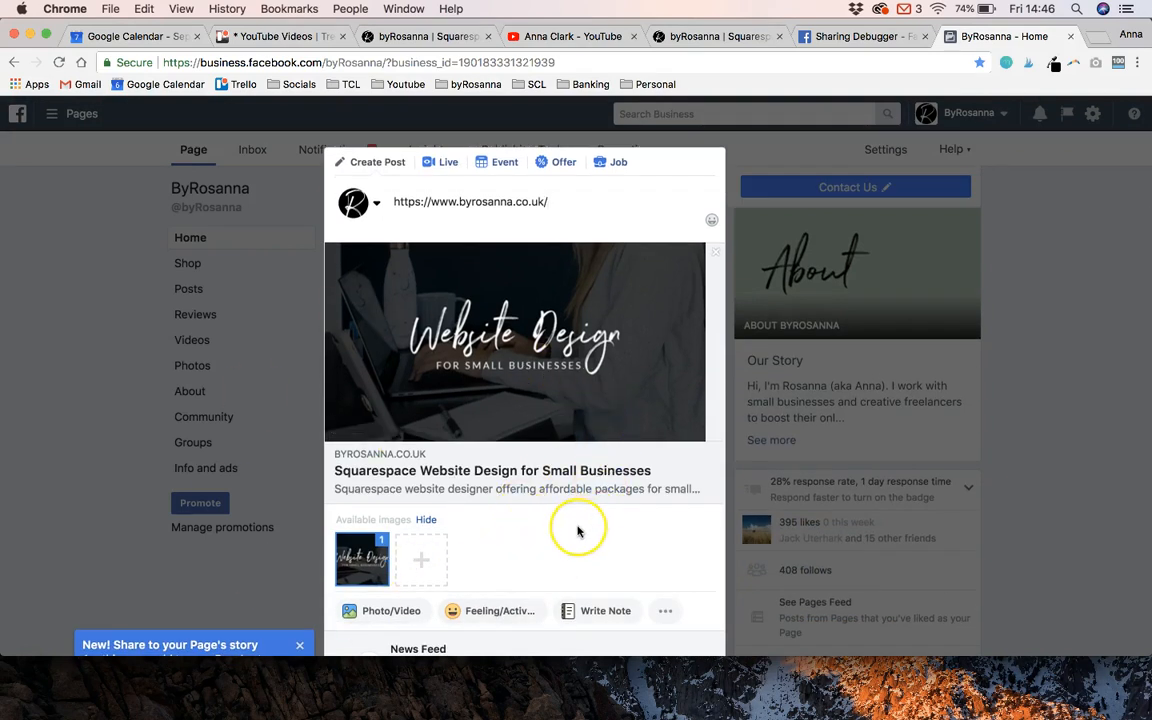
pyautogui.click(528, 485)
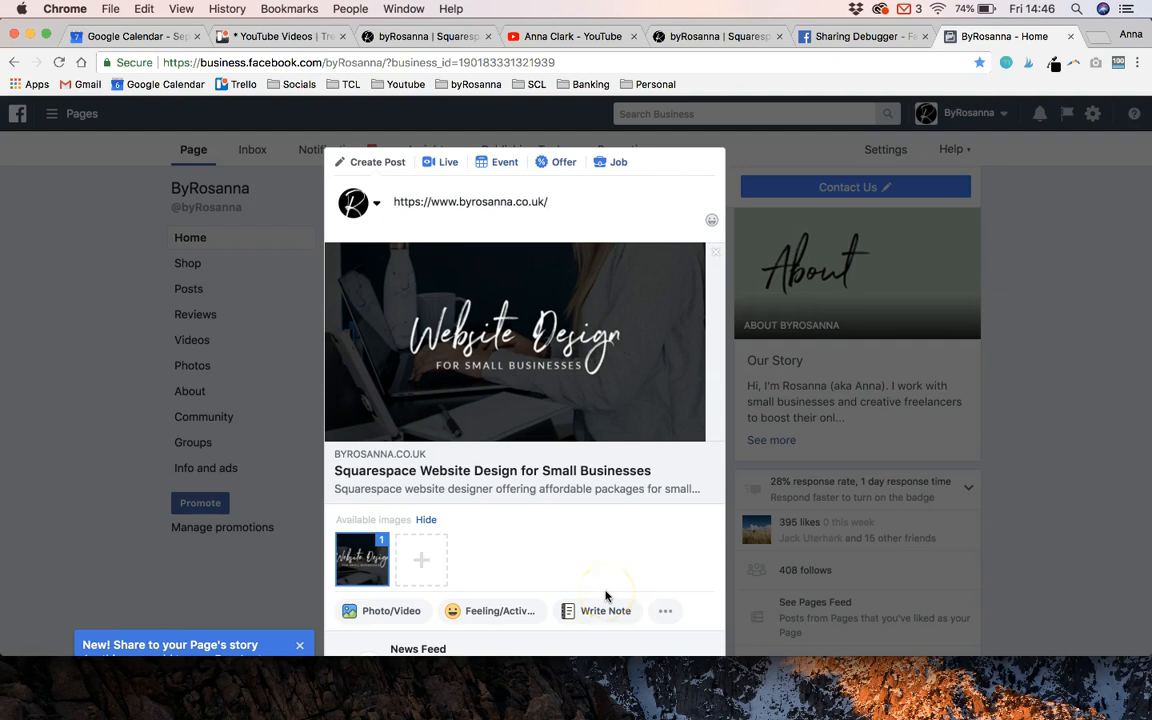
pyautogui.click(578, 542)
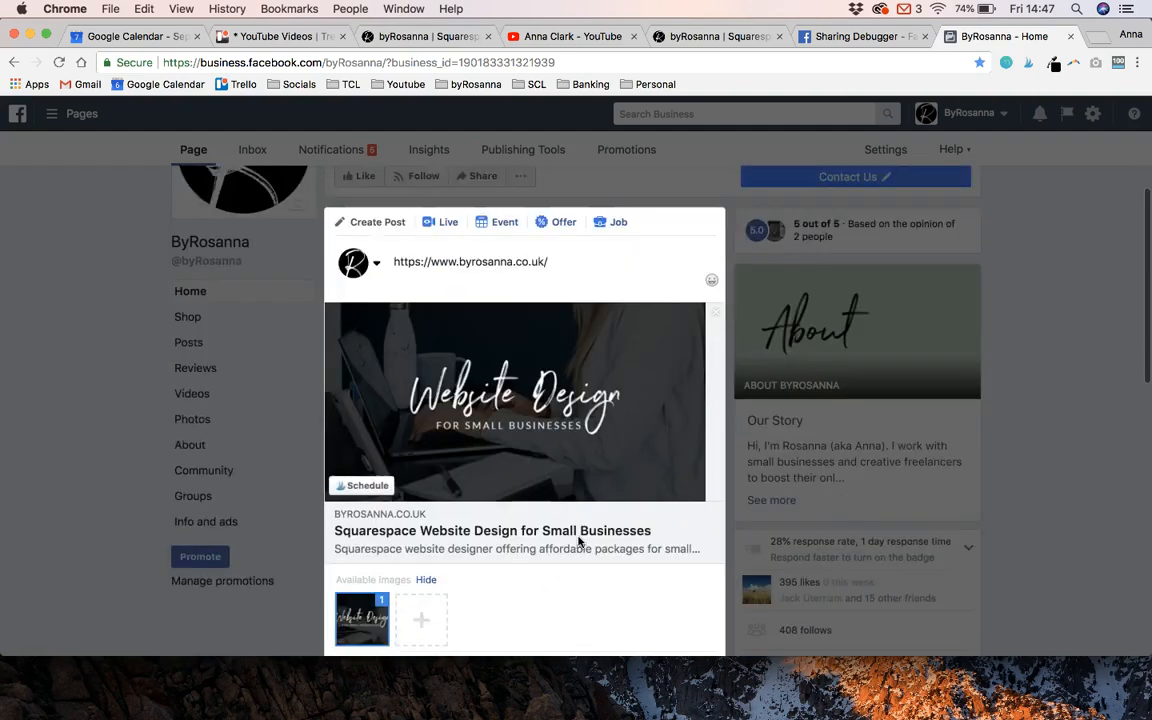
pyautogui.click(233, 541)
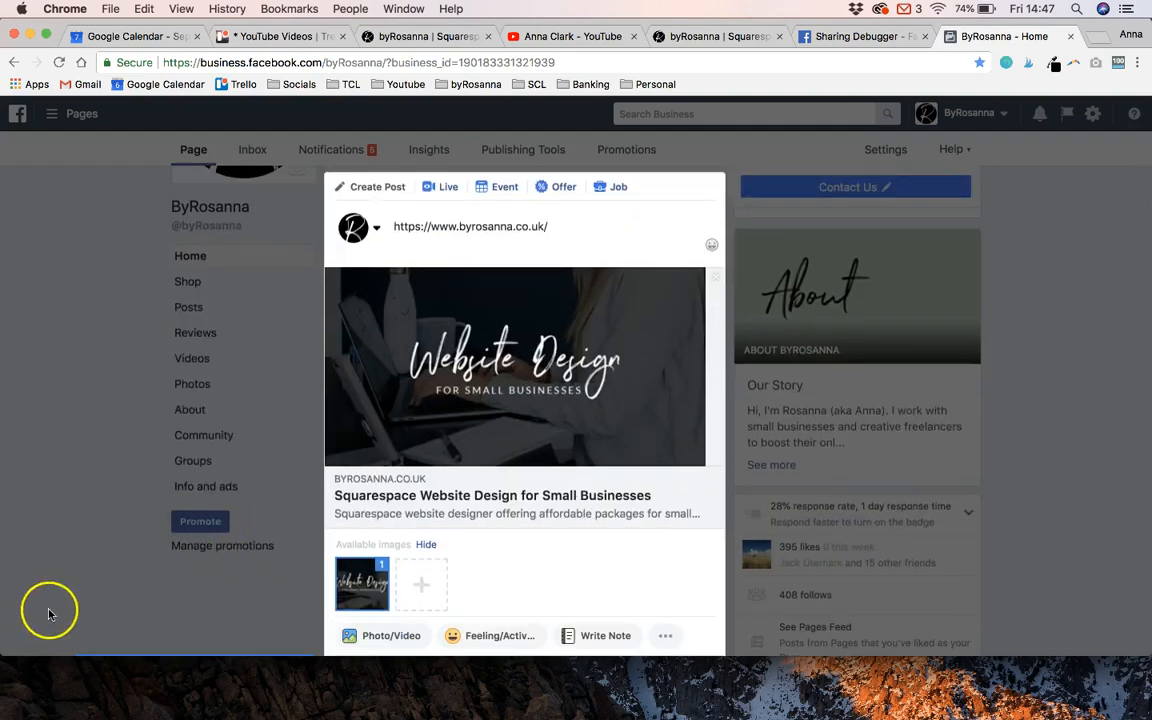